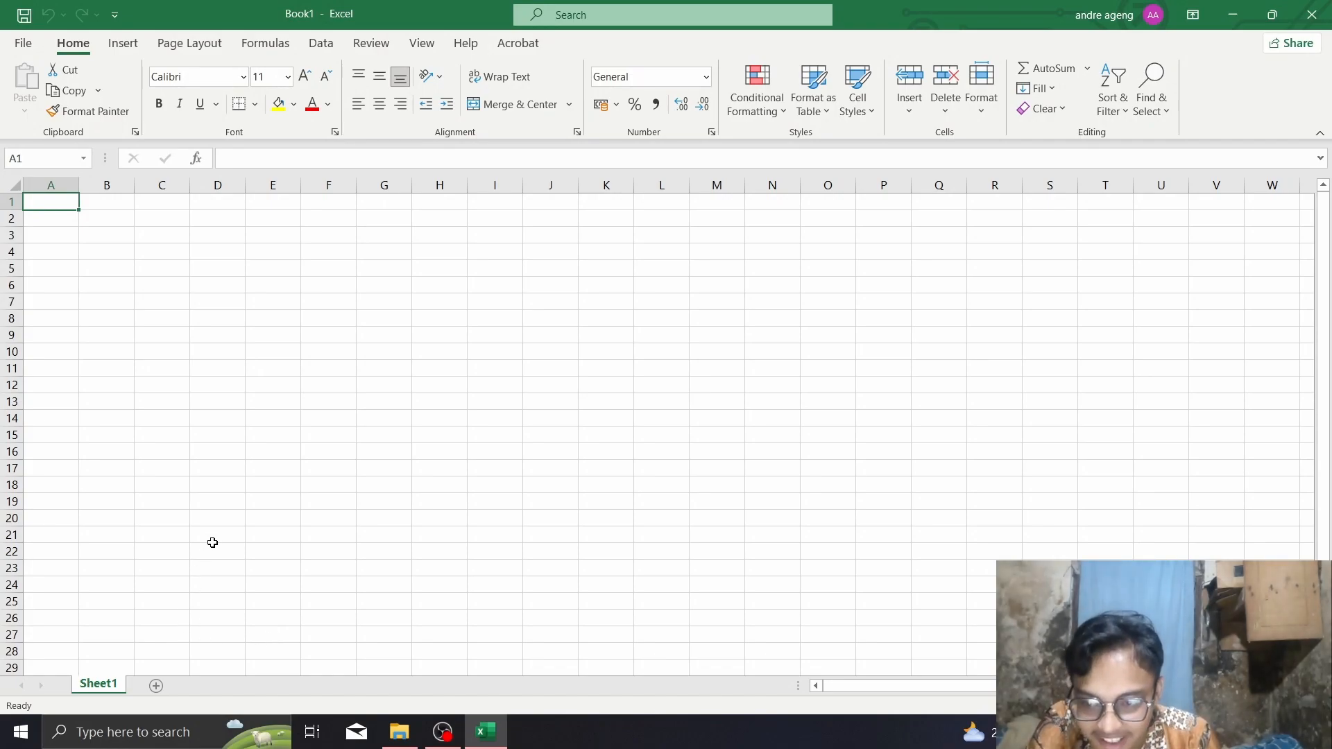
# Enter 1 and 2 in cells A1 and A2 and extend the number series down column A to row 173
pyautogui.write('1')
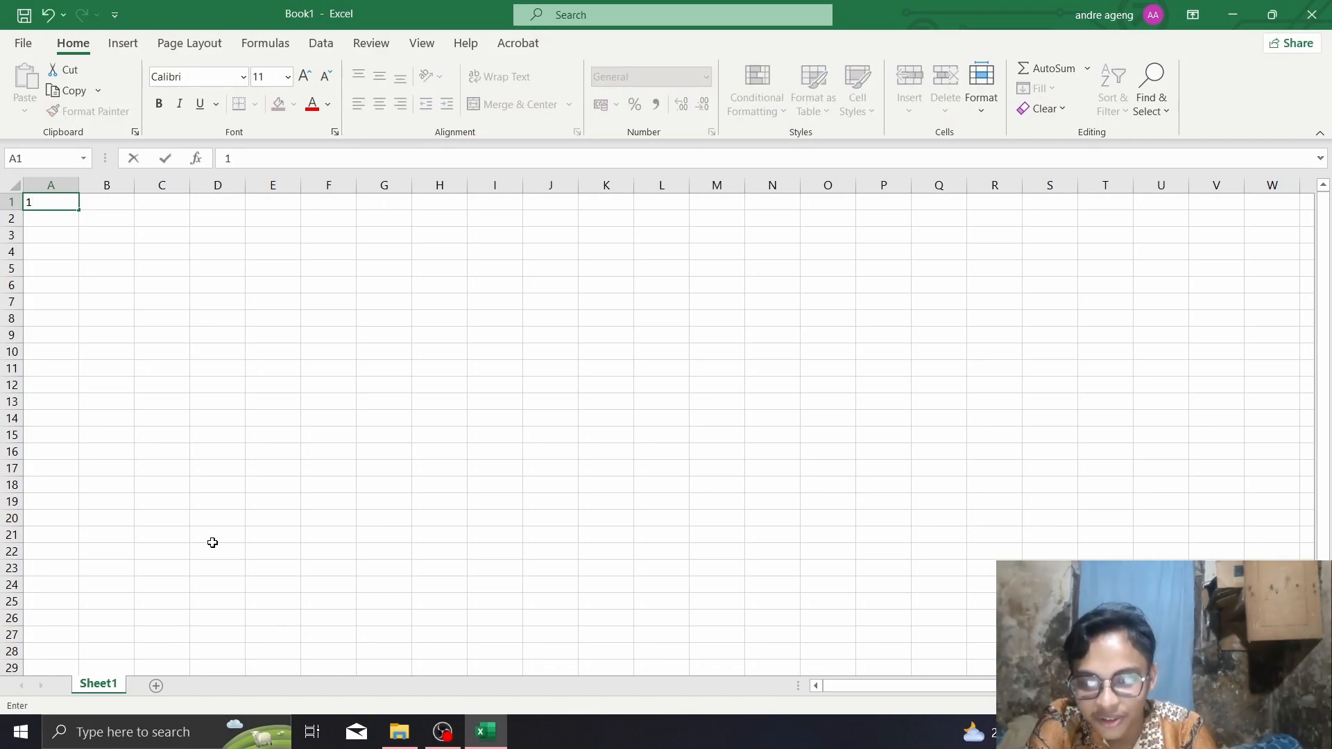
pyautogui.press('Return')
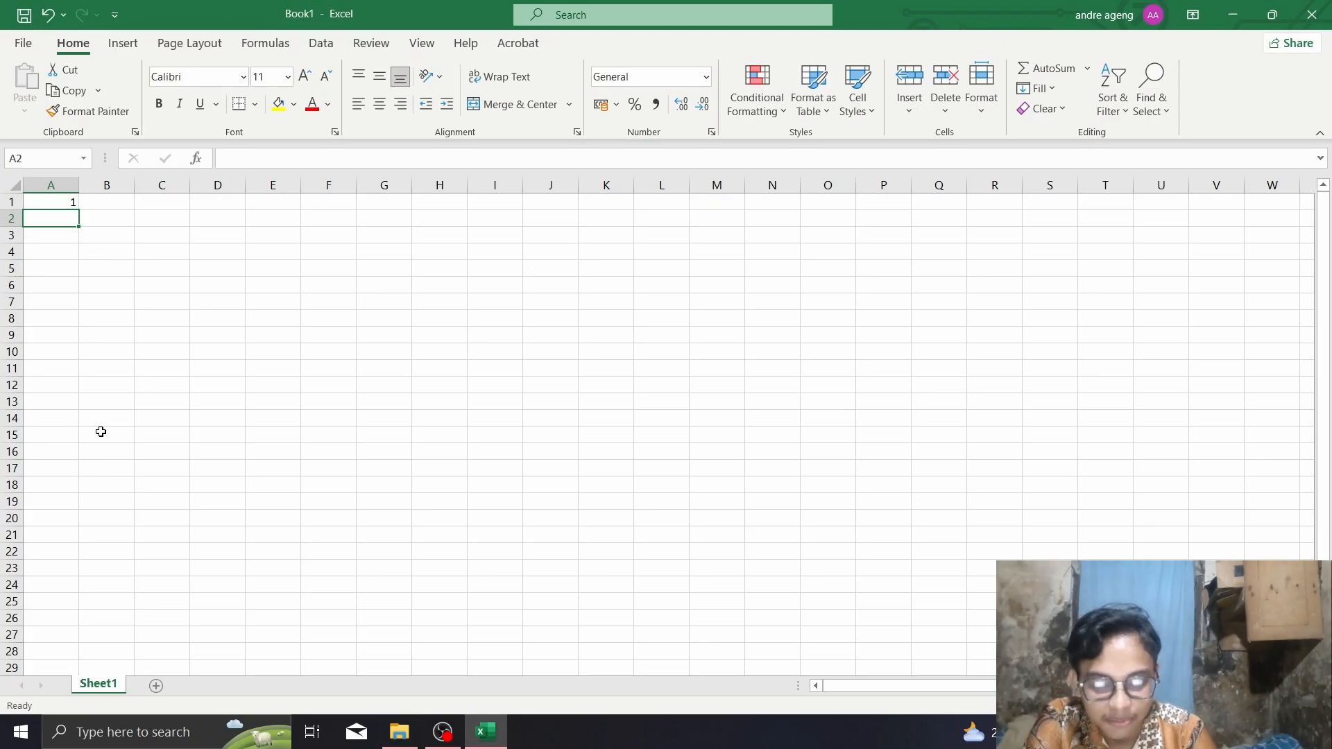
pyautogui.write('2')
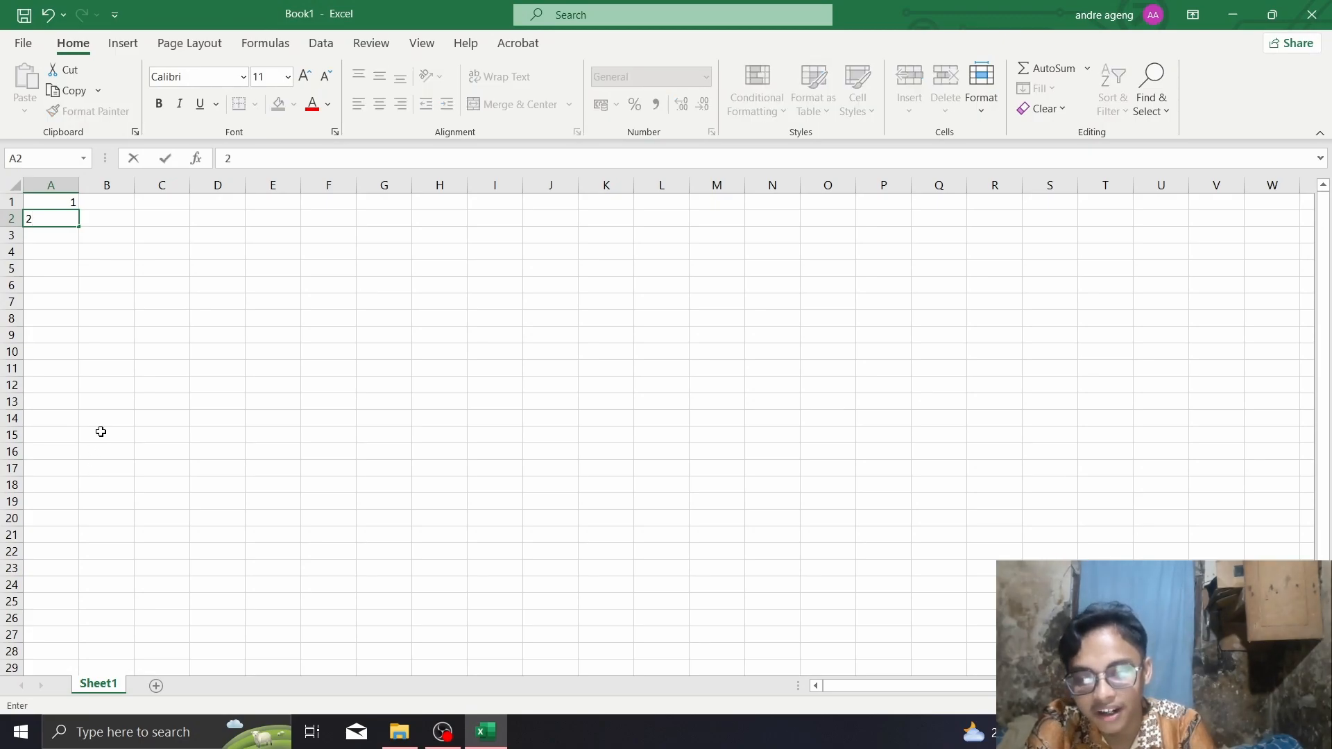
pyautogui.press('Return')
pyautogui.moveTo(60, 202); pyautogui.dragTo(3, 457)
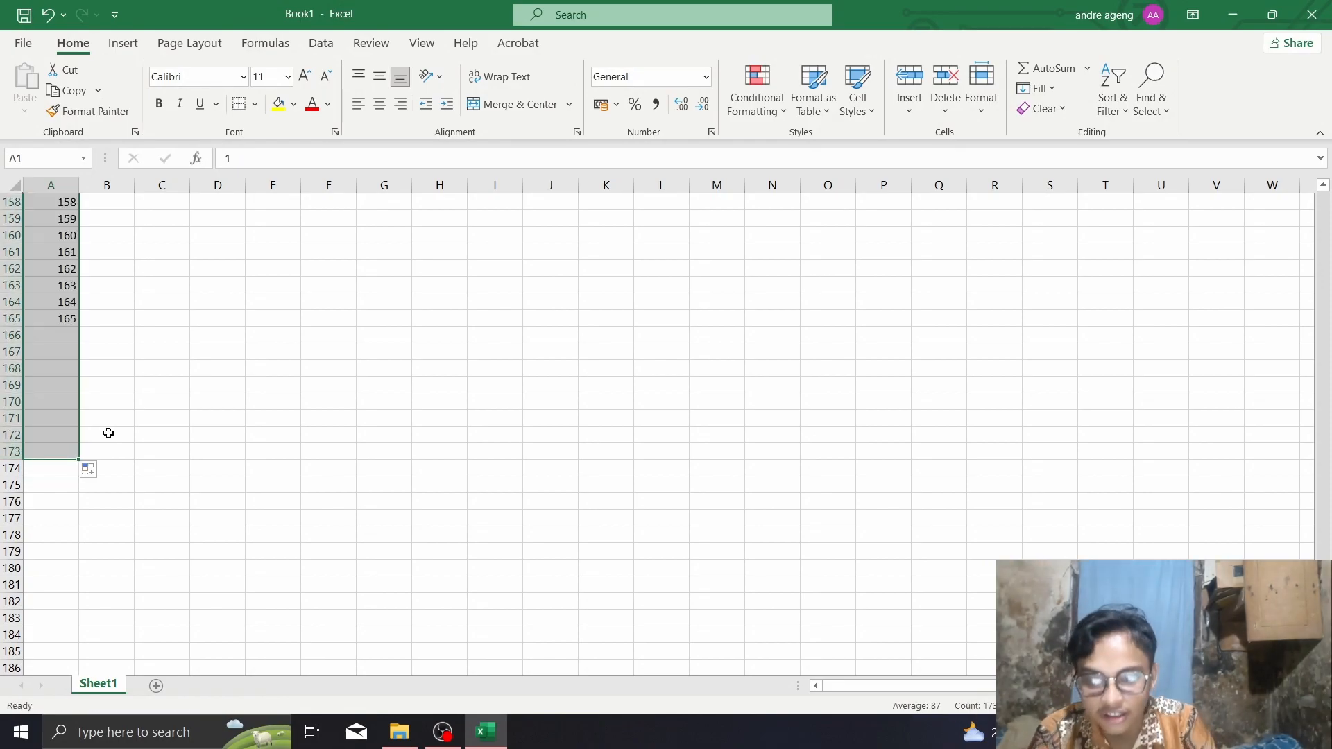
pyautogui.scroll(4, 137, 443)
pyautogui.scroll(10, 137, 442)
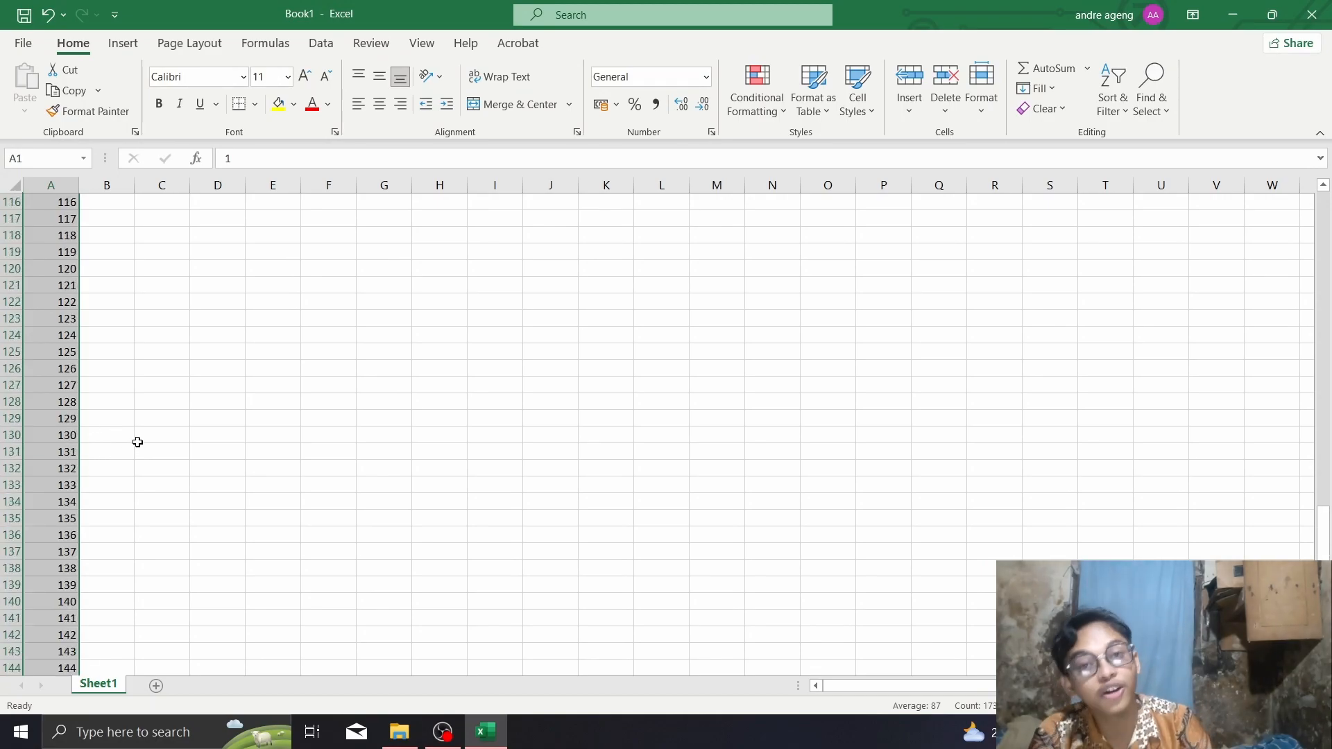
pyautogui.scroll(-13, 104, 662)
pyautogui.scroll(15, 45, 443)
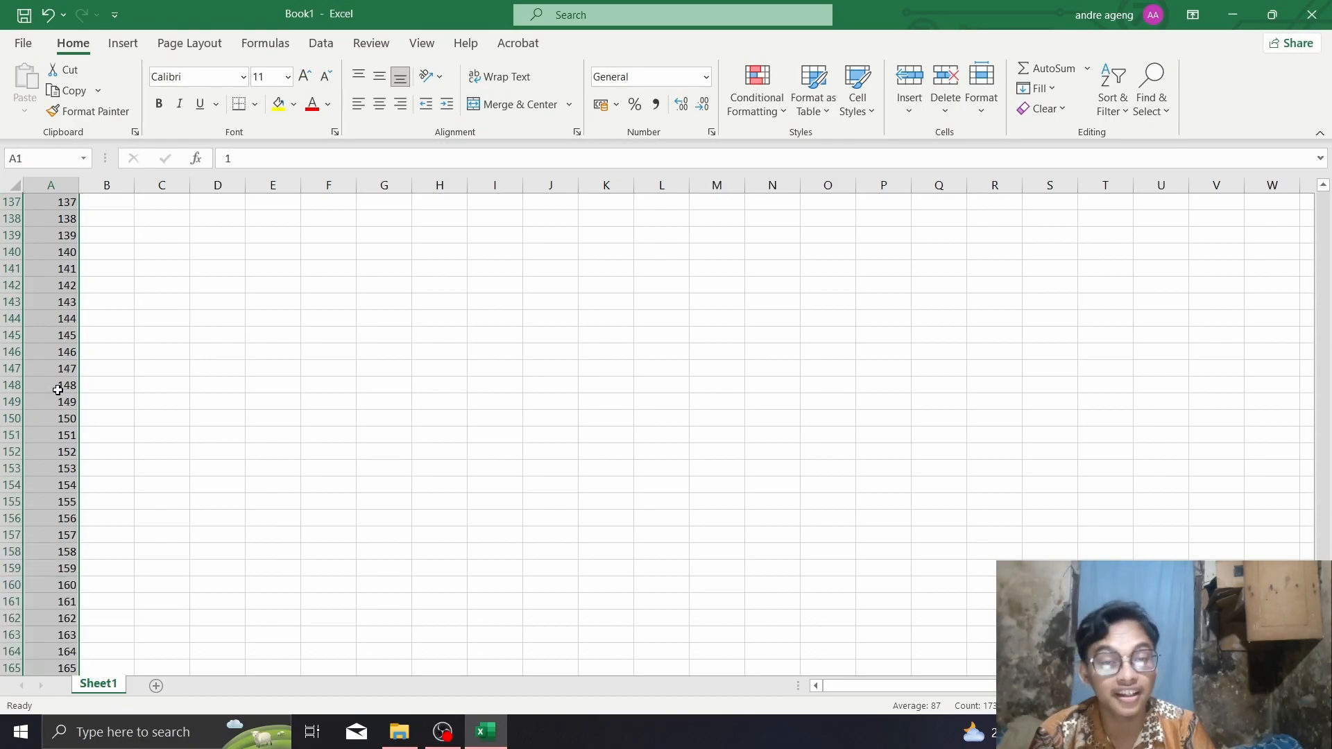
# Enter 10 in B2 below the 1 in B1 and extend the two-cell series down column B to row 31
pyautogui.hotkey('ctrl', 'z')
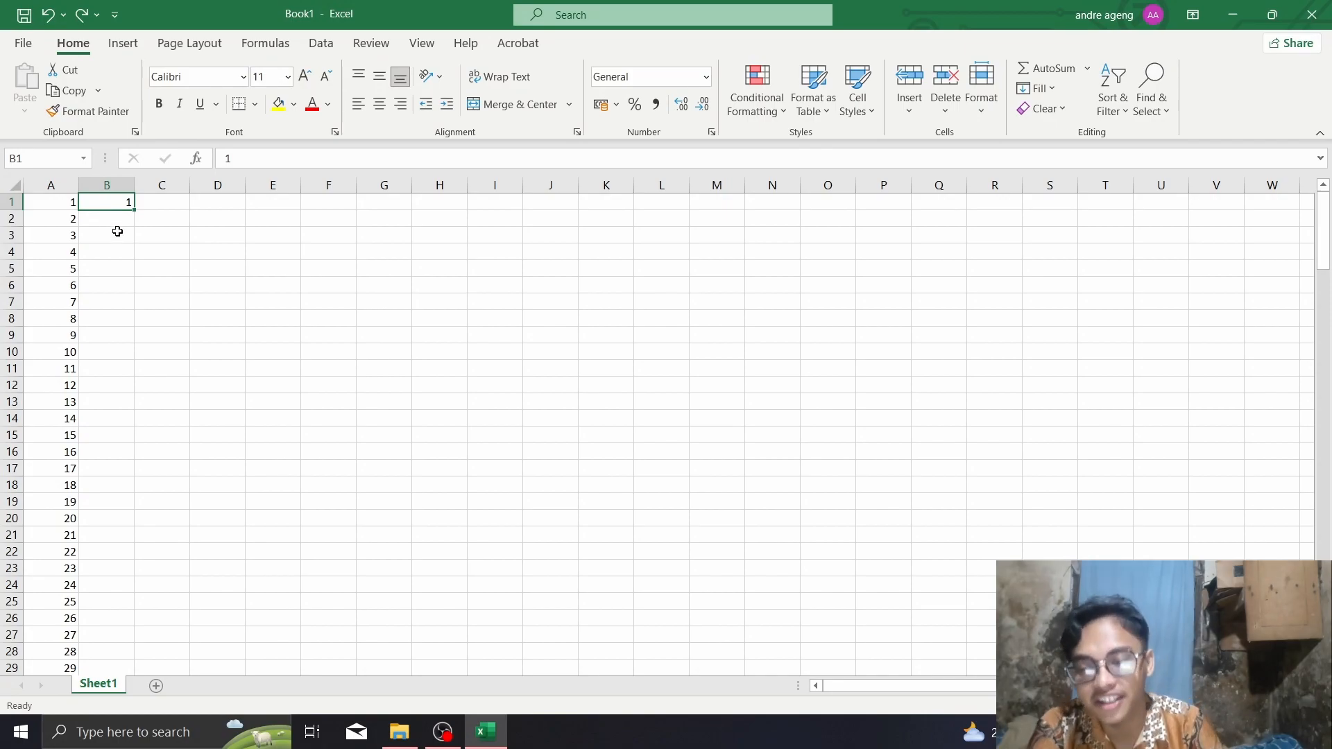
pyautogui.click(118, 221)
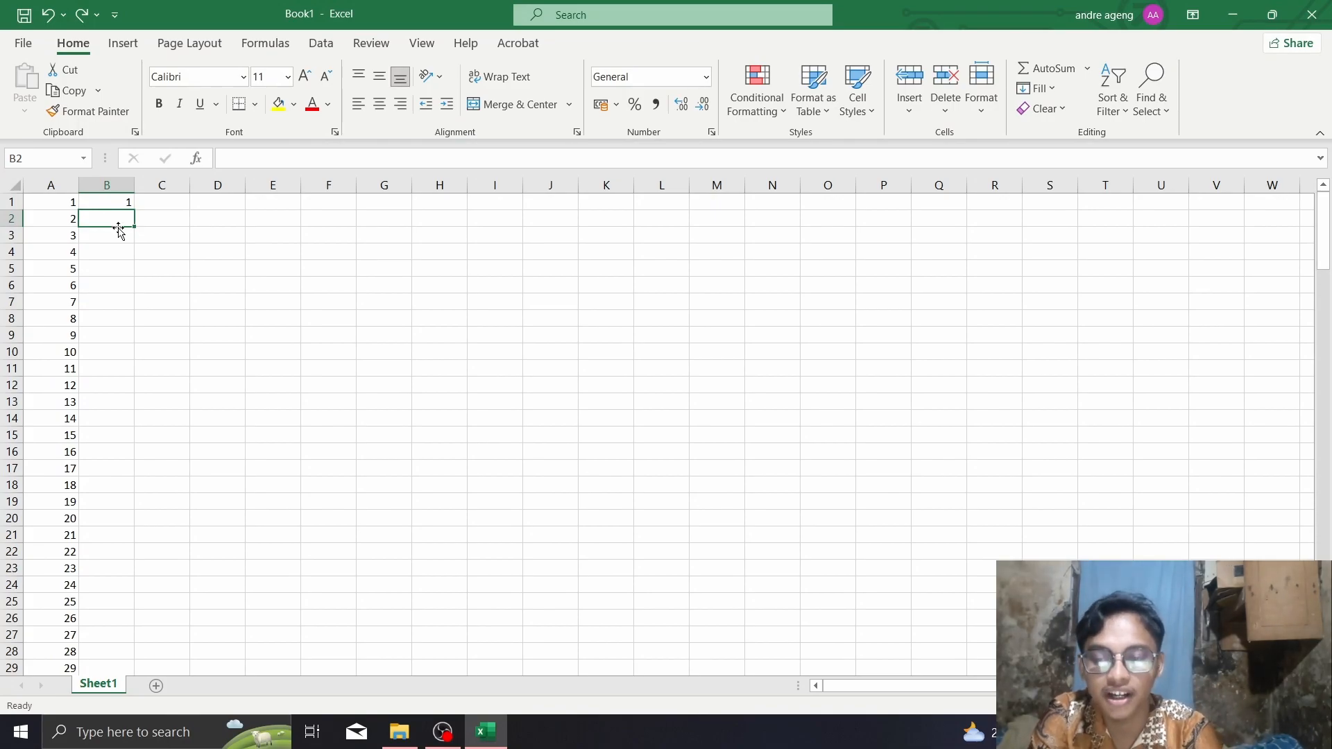
pyautogui.write('10')
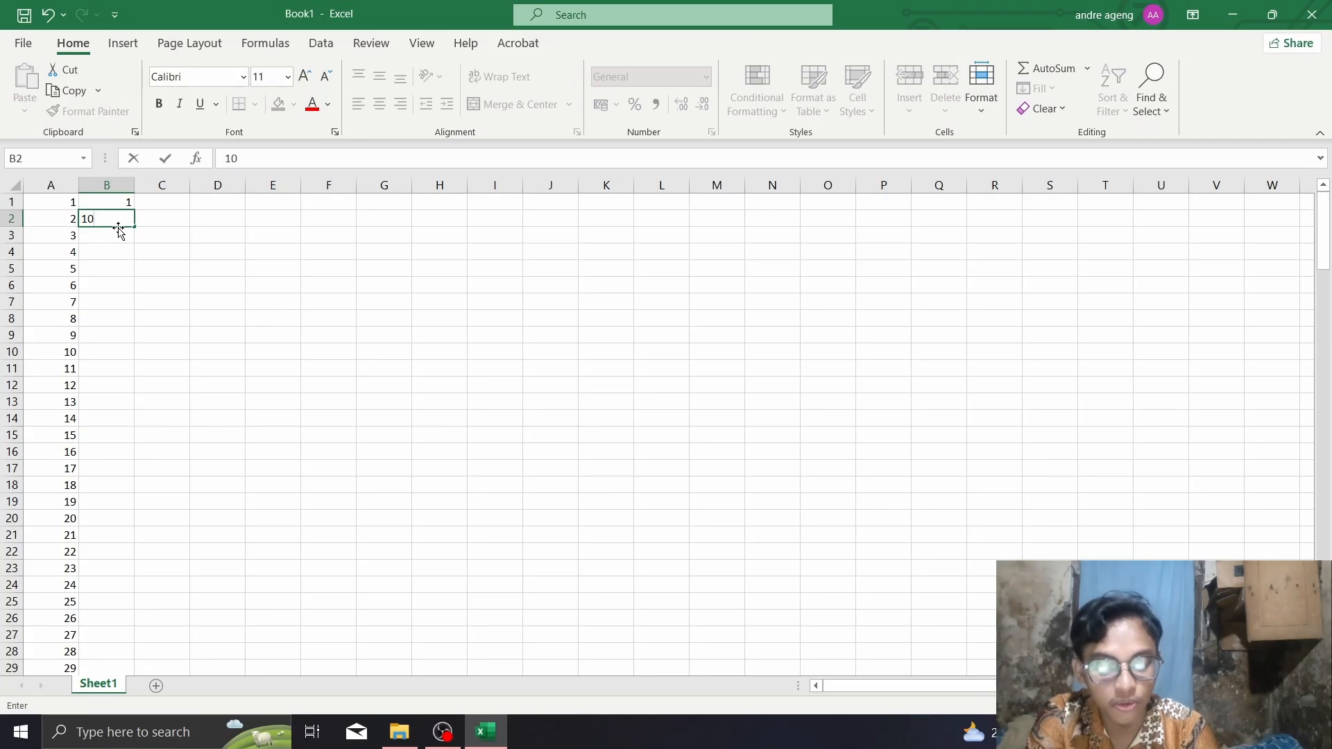
pyautogui.press('Return')
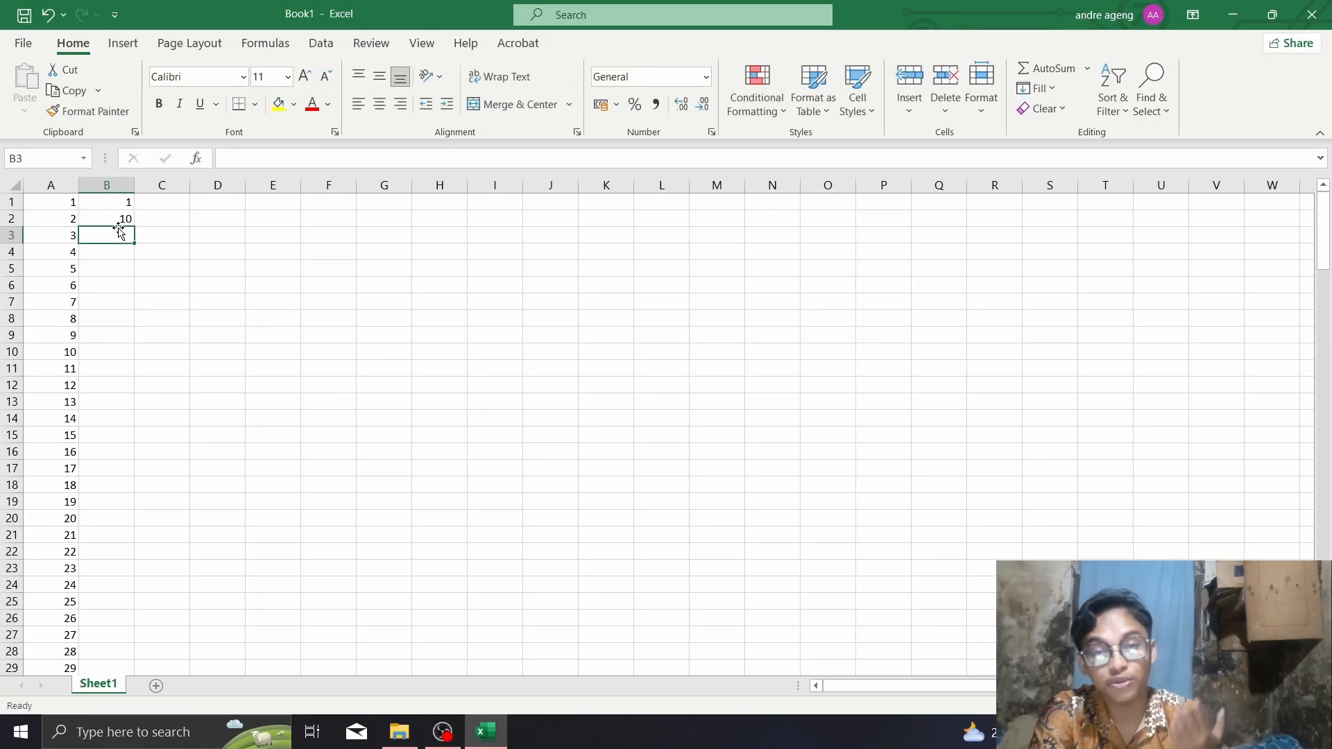
pyautogui.click(86, 204)
pyautogui.moveTo(98, 205); pyautogui.dragTo(107, 218)
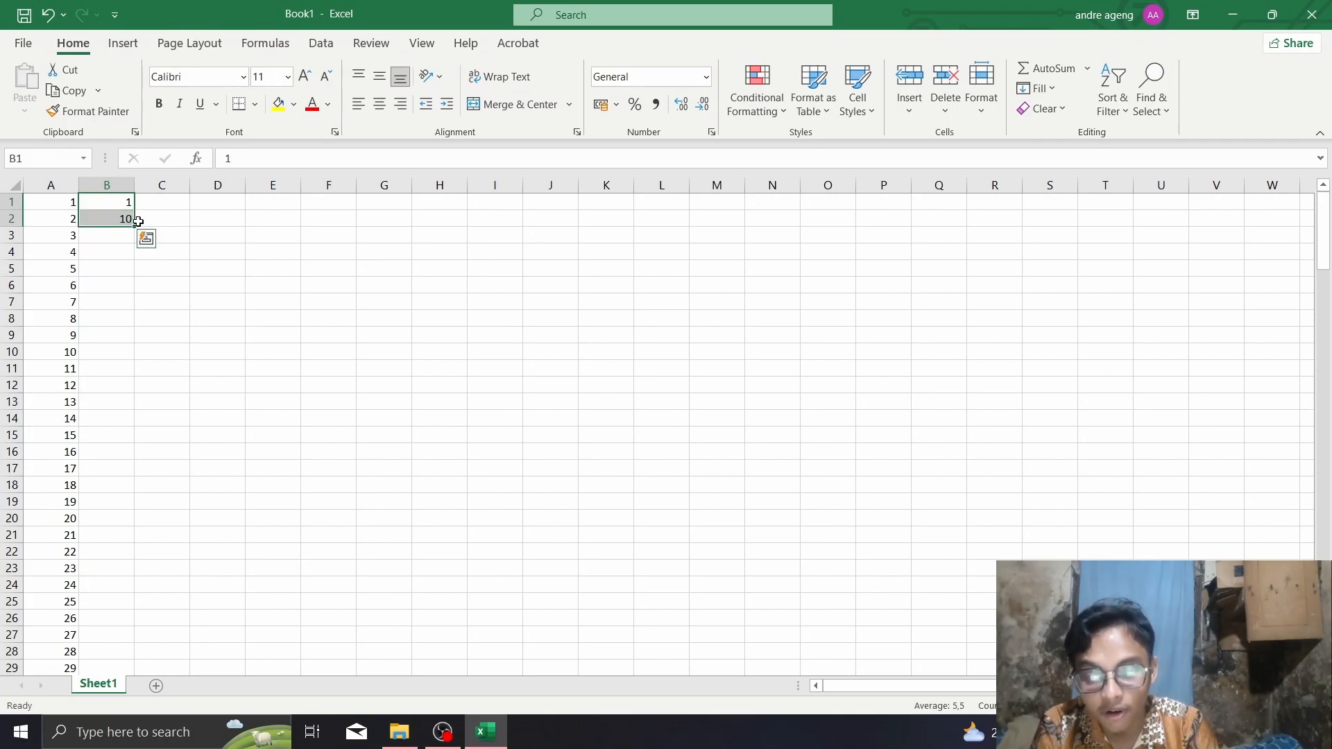
pyautogui.moveTo(135, 229); pyautogui.dragTo(105, 666)
pyautogui.scroll(2, 110, 444)
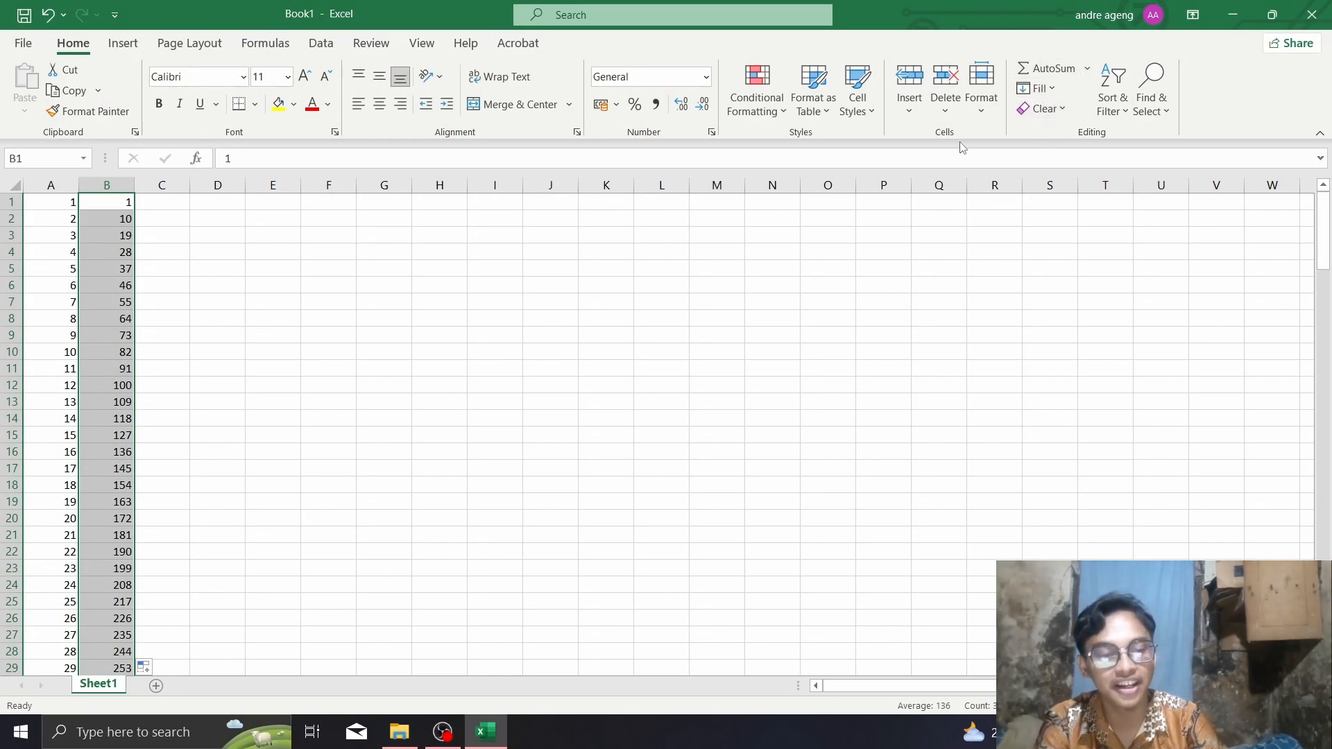
pyautogui.click(208, 215)
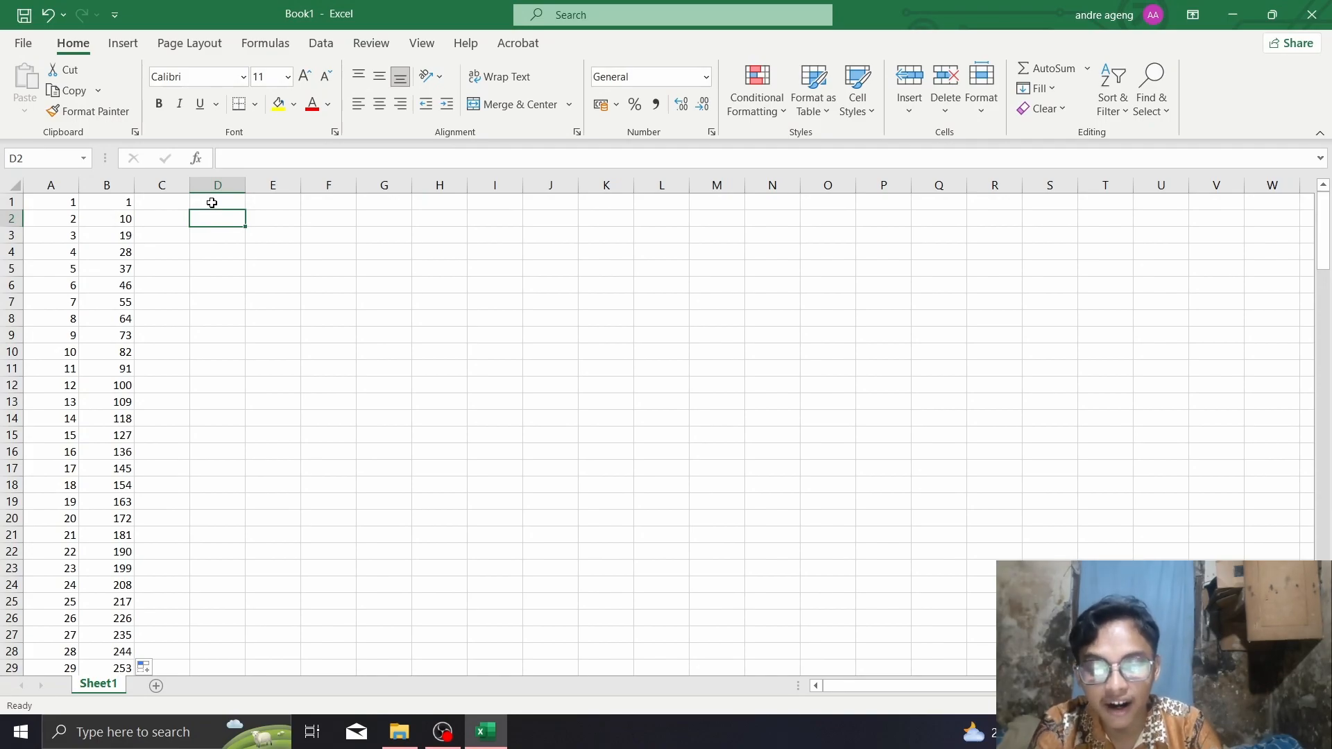
pyautogui.write('1')
pyautogui.press('Return')
pyautogui.click(230, 217)
pyautogui.press('BackSpace')
# Enter 1 in cell D1 as the starting value of a new number series
pyautogui.click(231, 207)
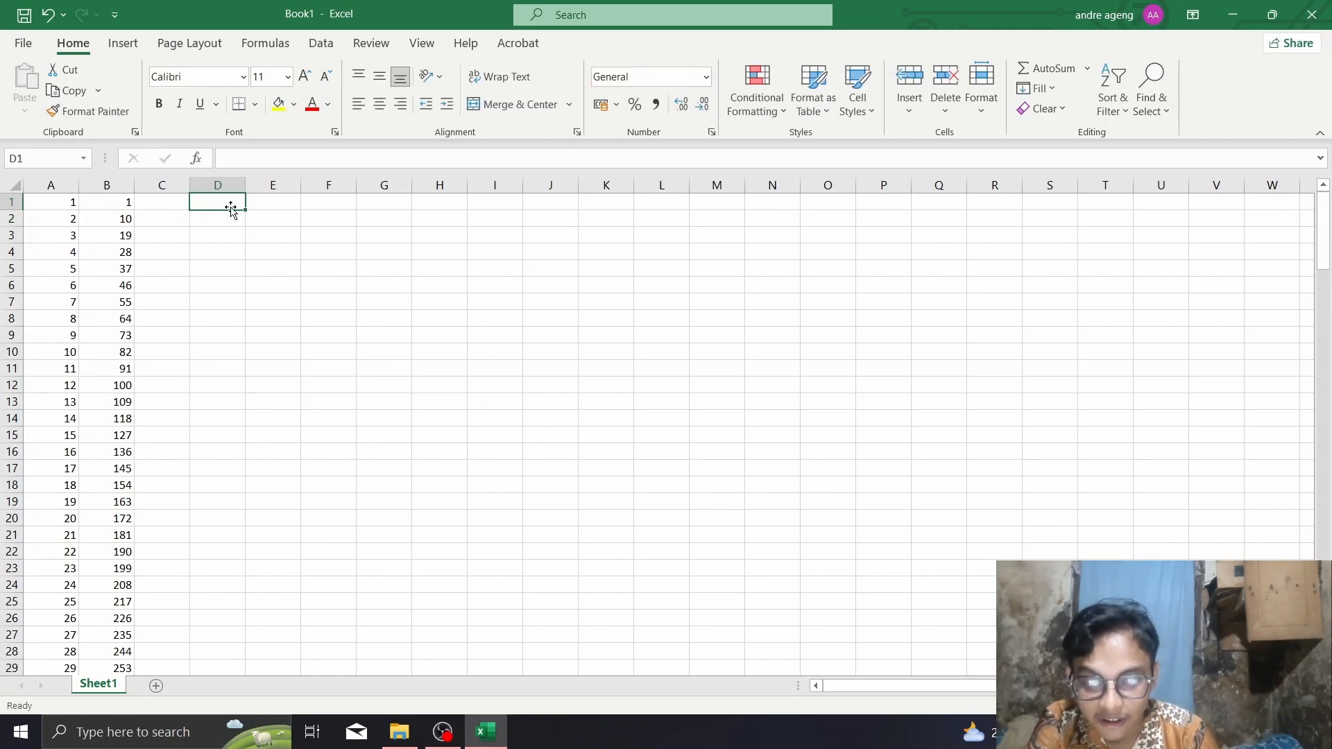
pyautogui.write('1')
pyautogui.press('Return')
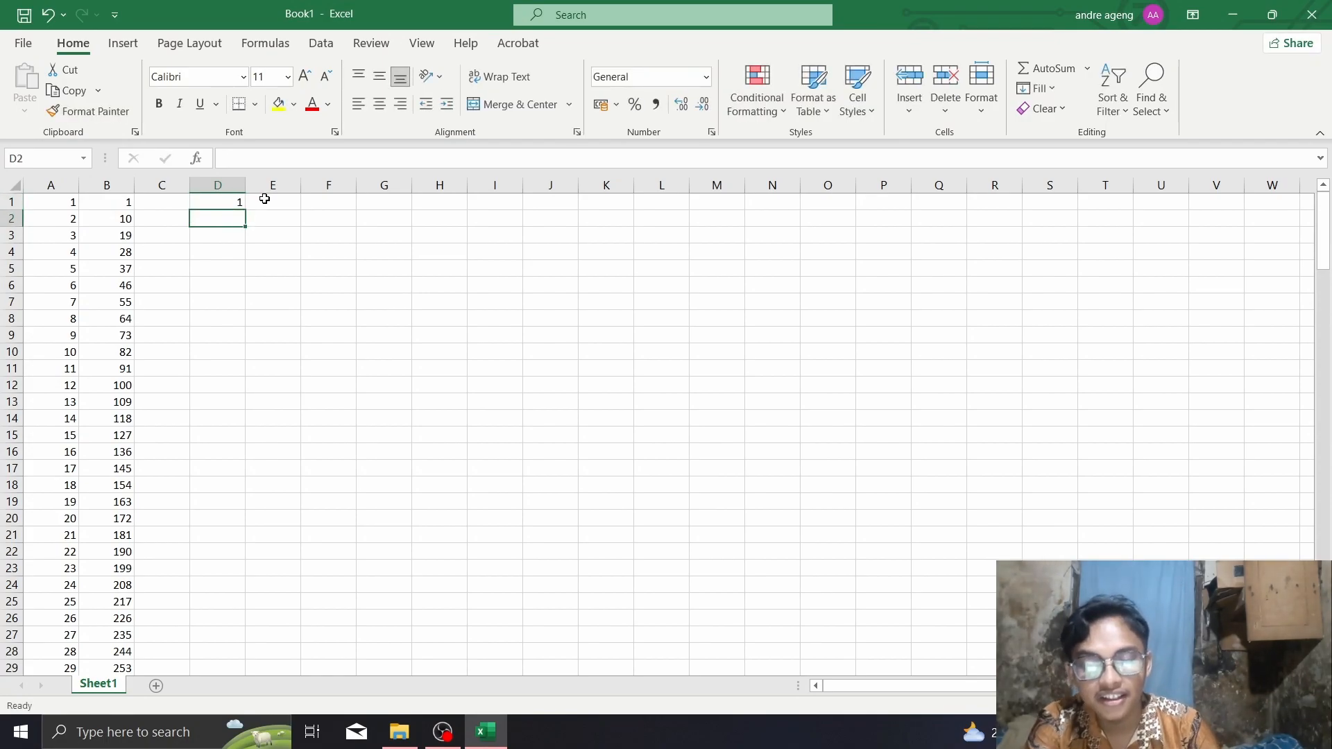
# Fill a linear series down the column from D1 with step value 1 and stop value 500
pyautogui.click(239, 202)
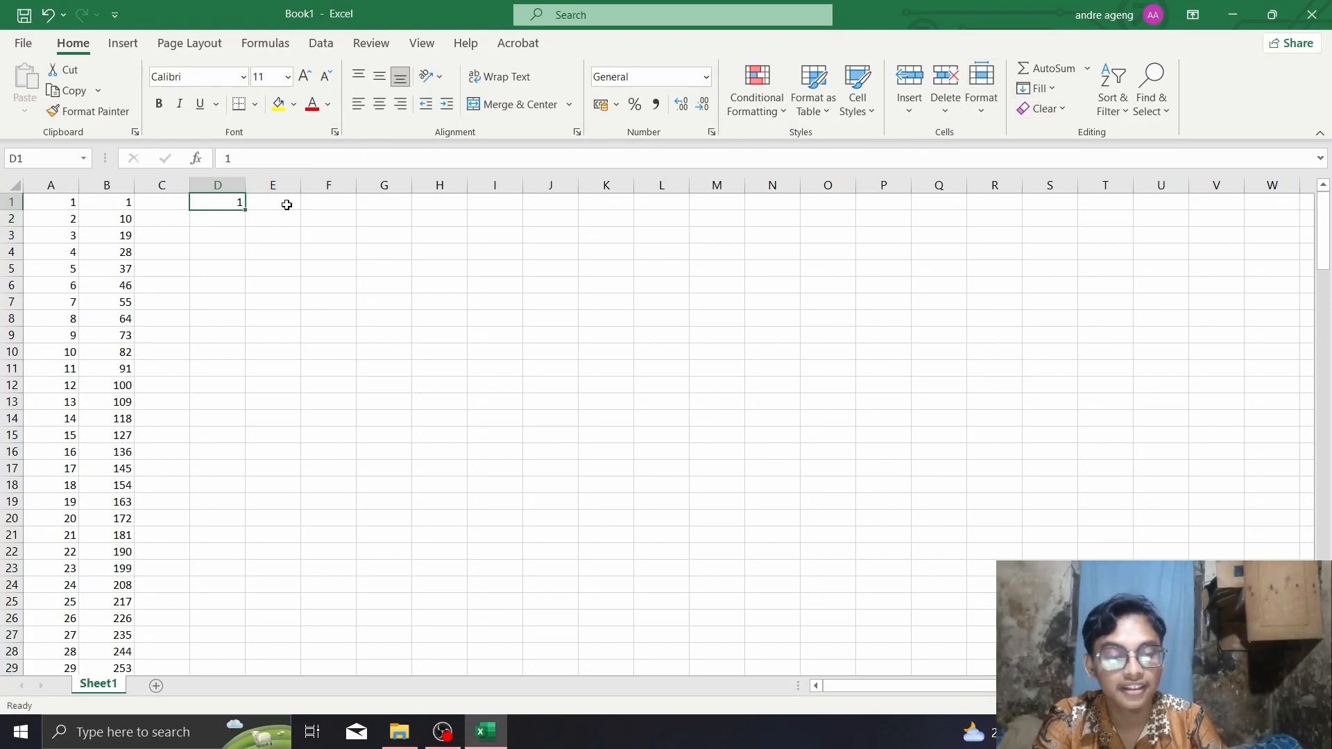
pyautogui.click(1042, 95)
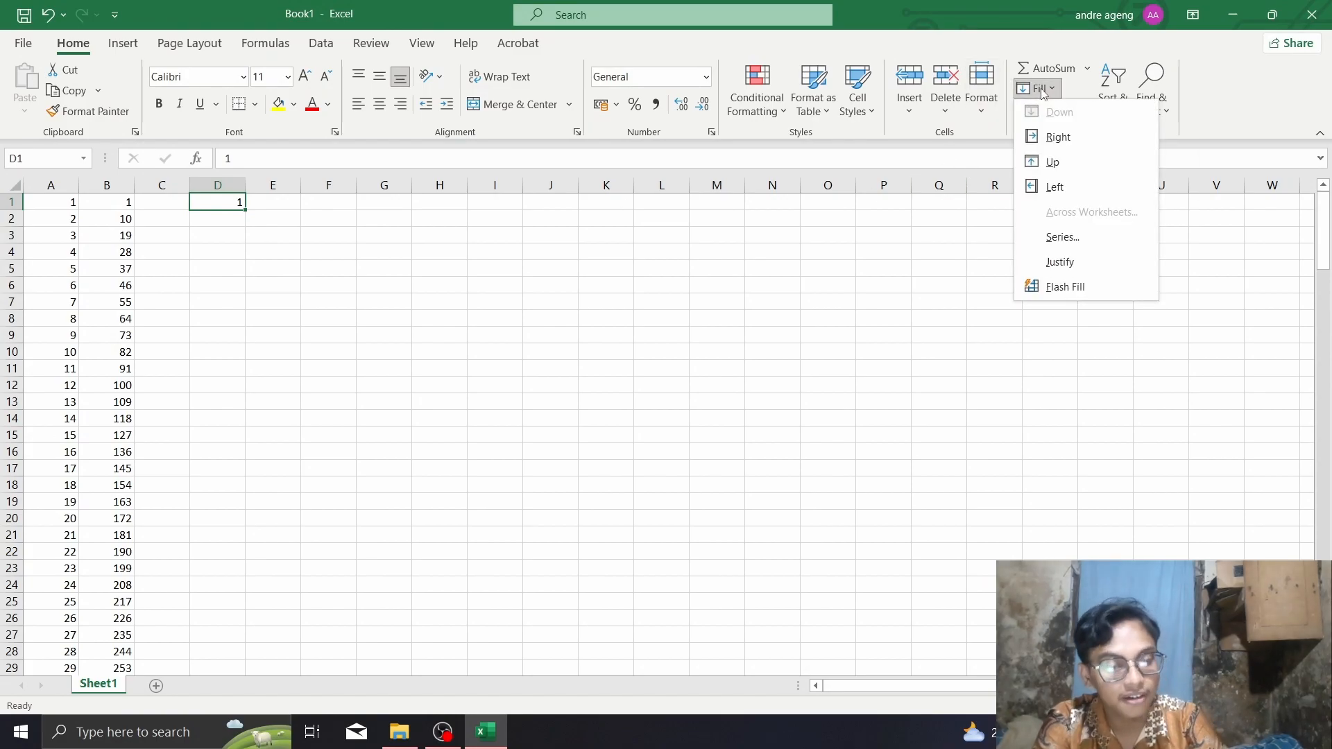
pyautogui.click(1073, 237)
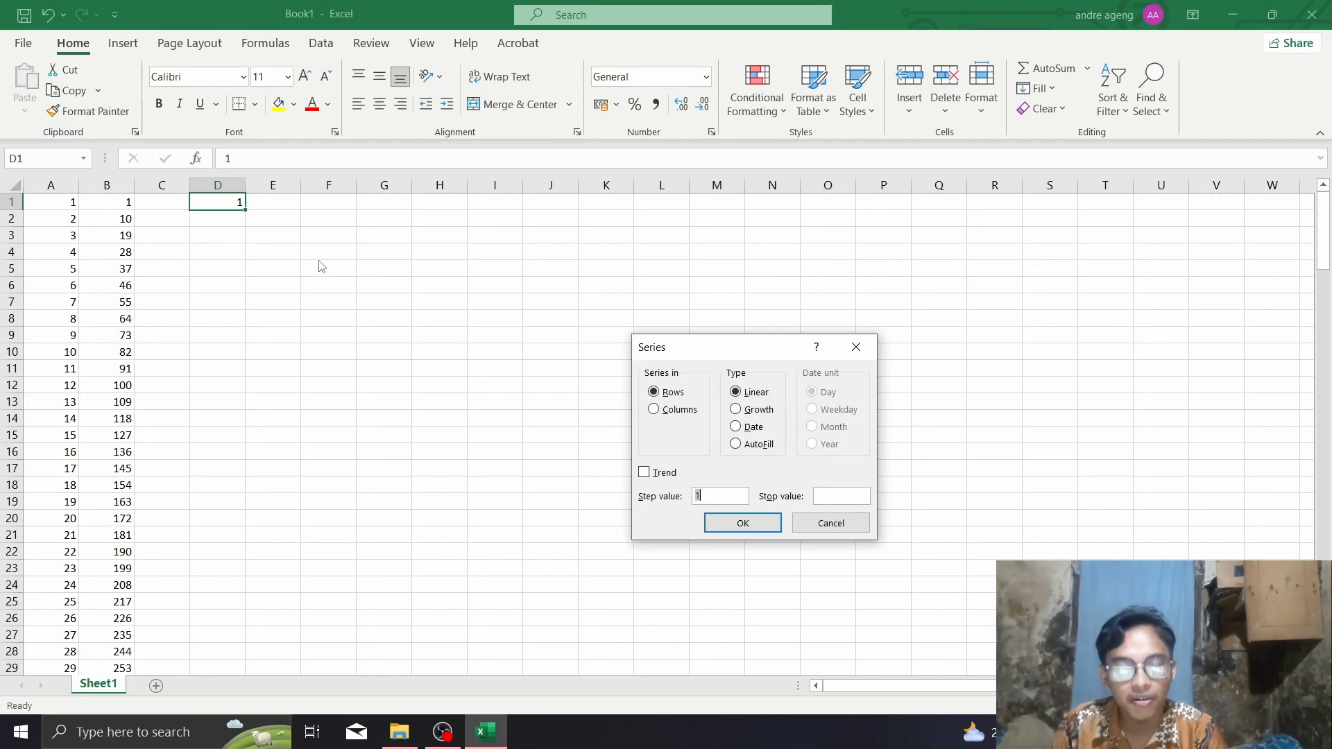
pyautogui.click(666, 411)
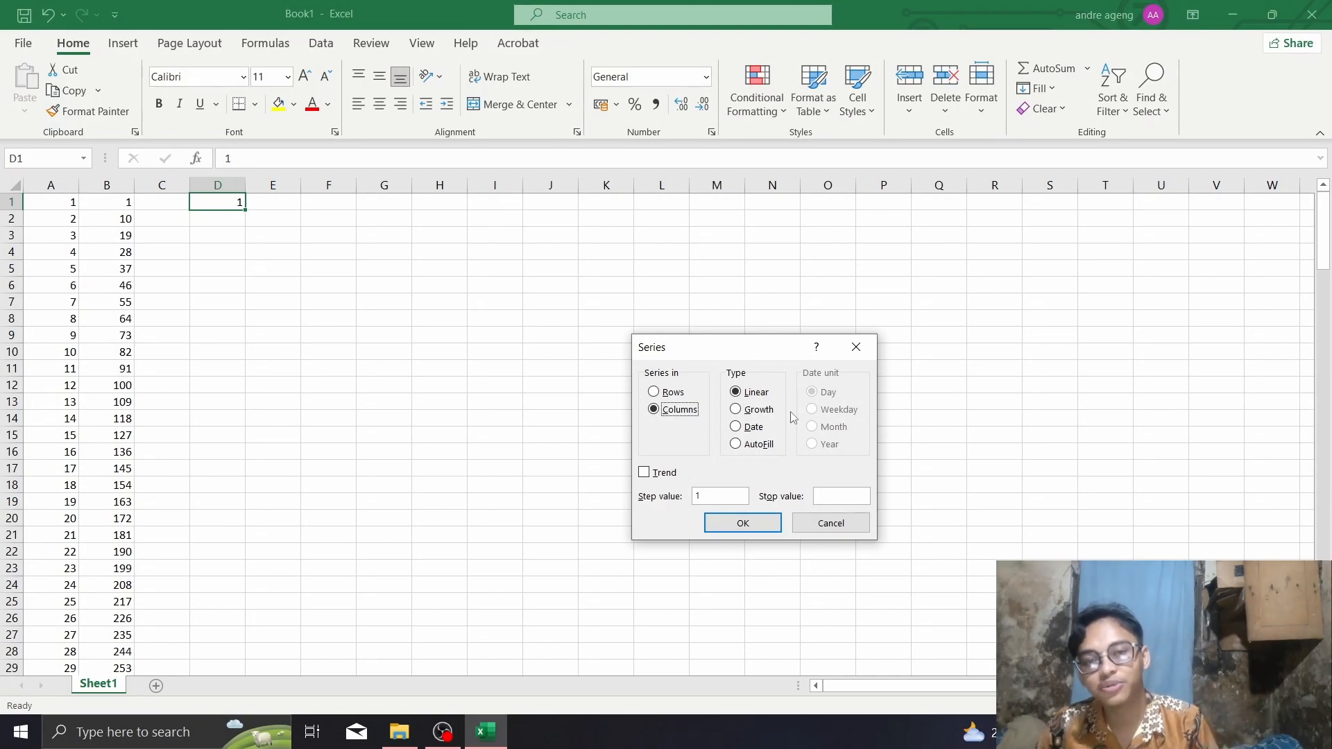
pyautogui.click(719, 492)
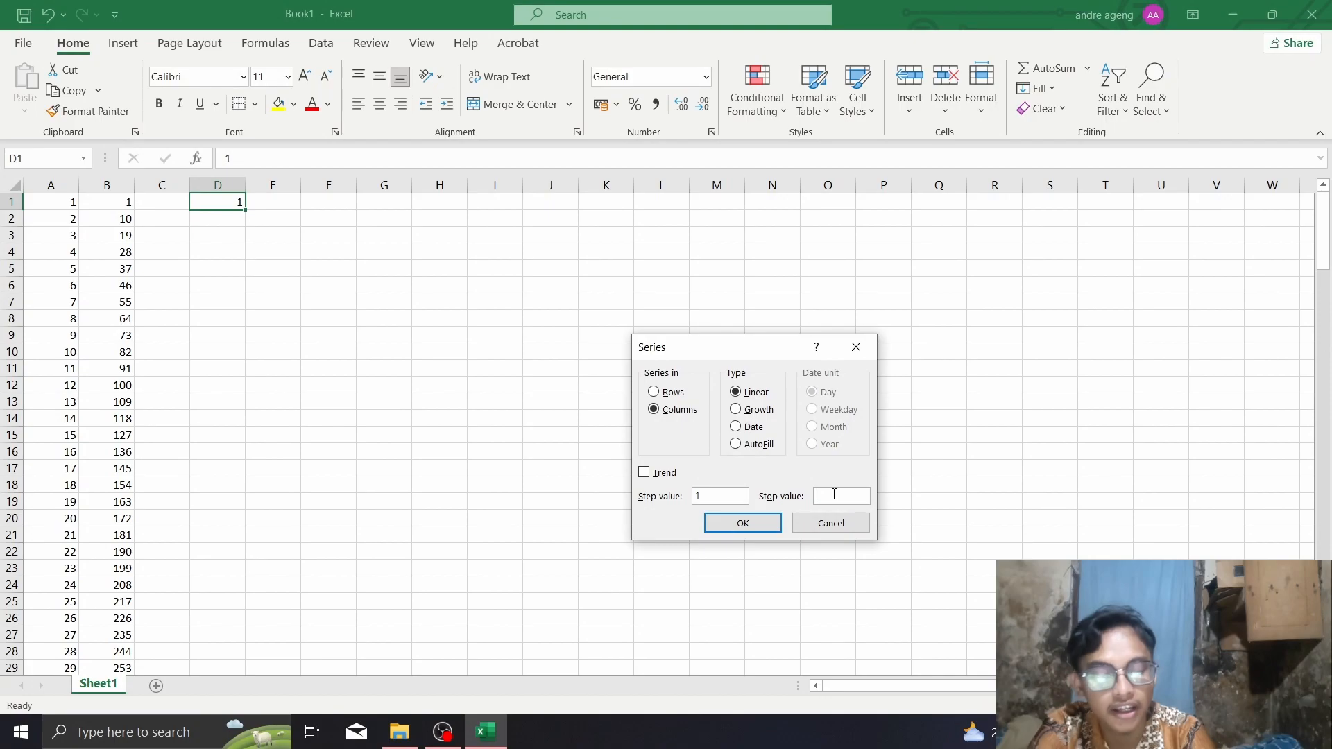
pyautogui.write('500')
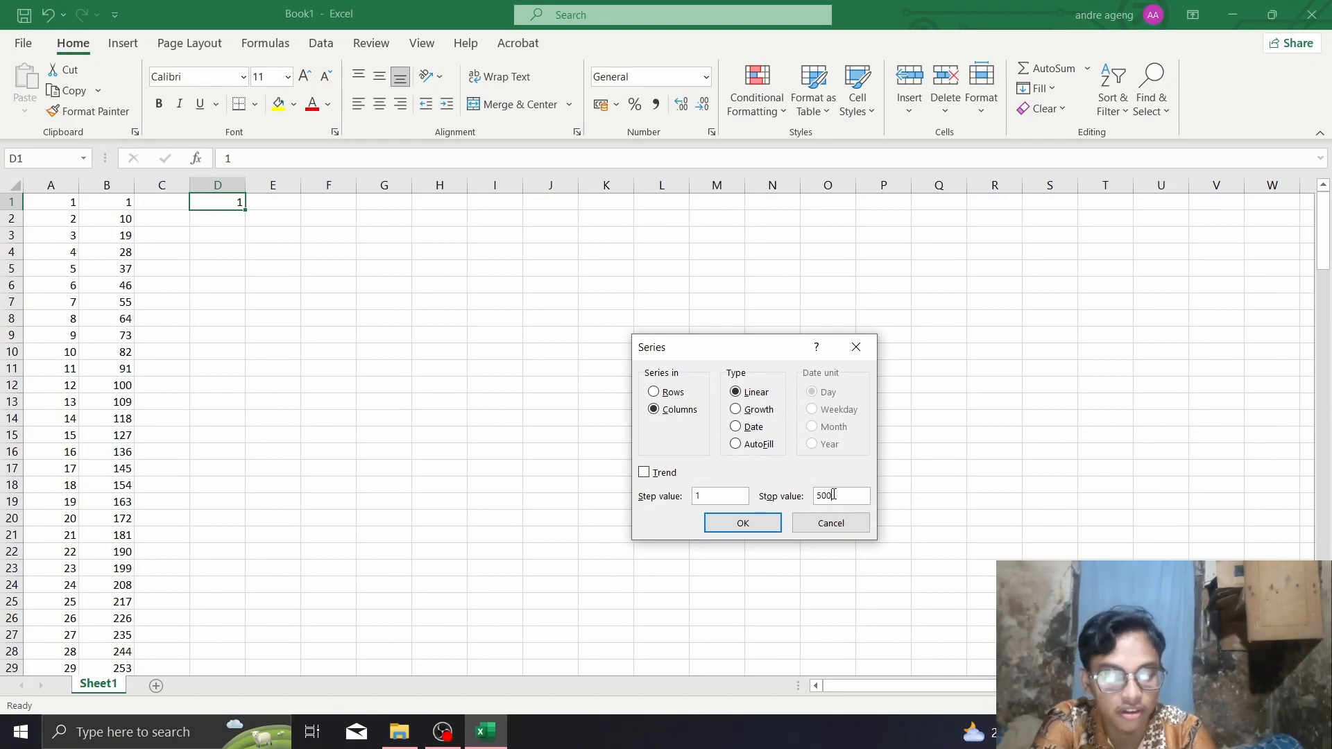
pyautogui.press('Return')
# Examine the generated numbers down column D and return to the first rows of the sheet
pyautogui.scroll(-10, 377, 523)
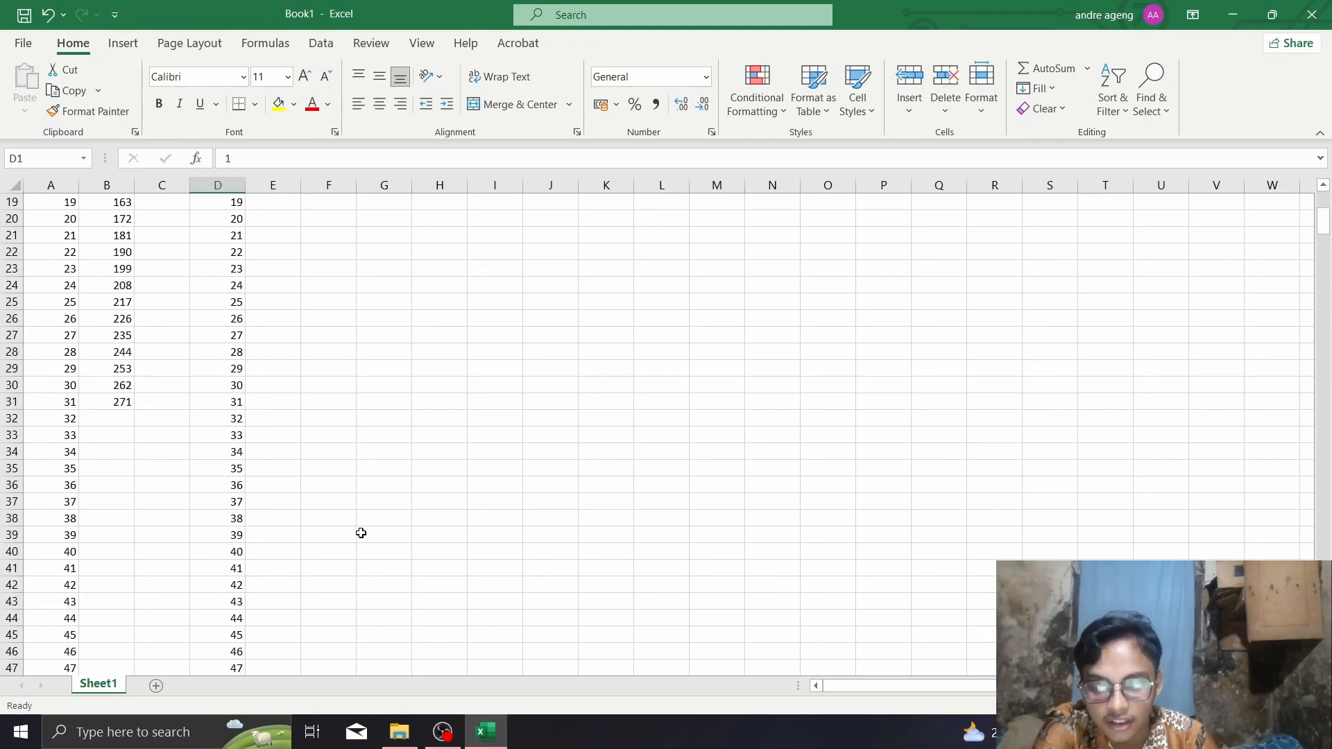
pyautogui.scroll(-20, 288, 593)
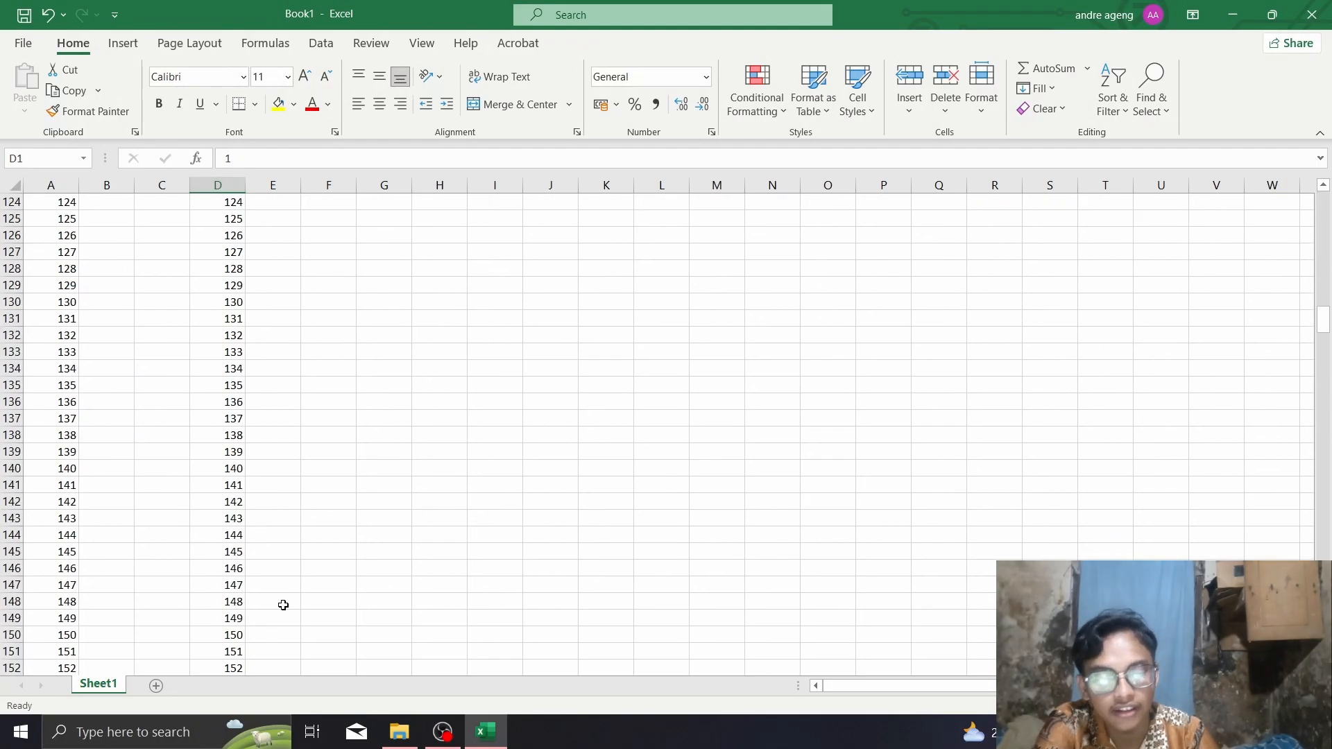
pyautogui.scroll(-5, 283, 604)
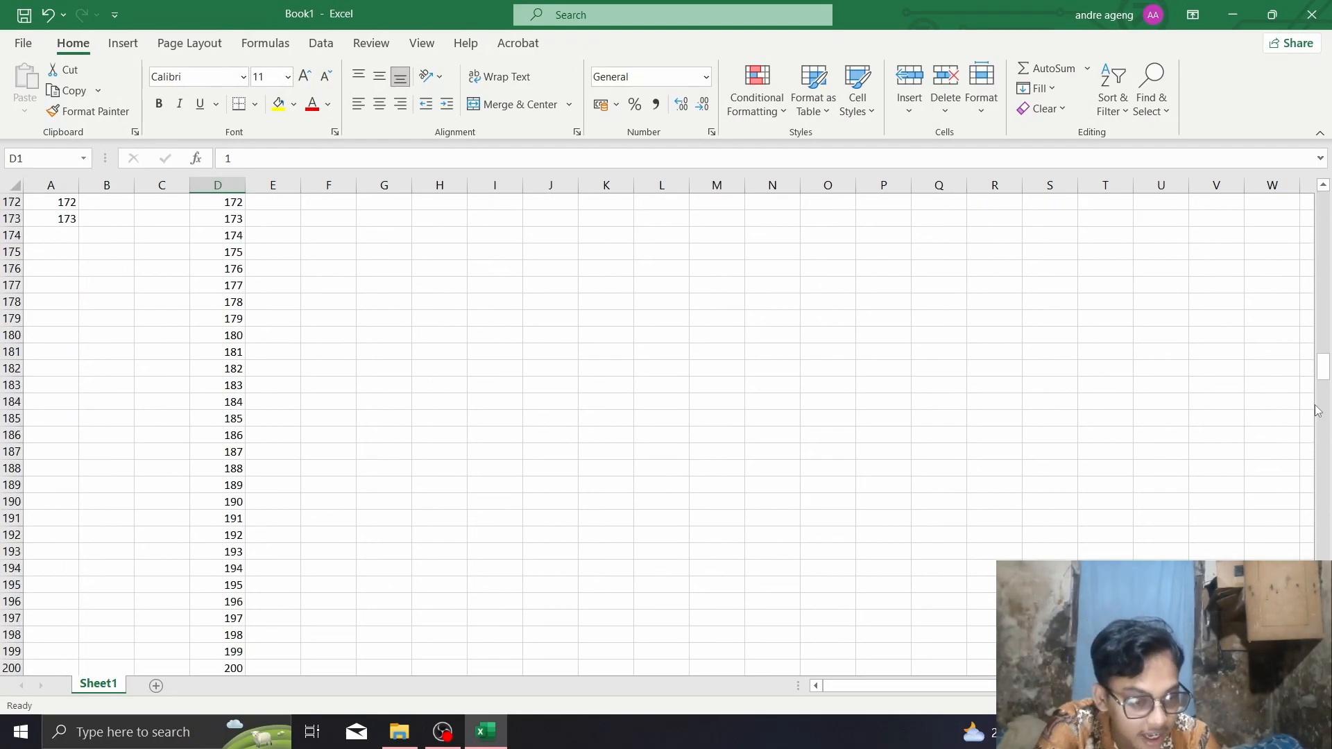
pyautogui.moveTo(1323, 371); pyautogui.dragTo(1323, 529)
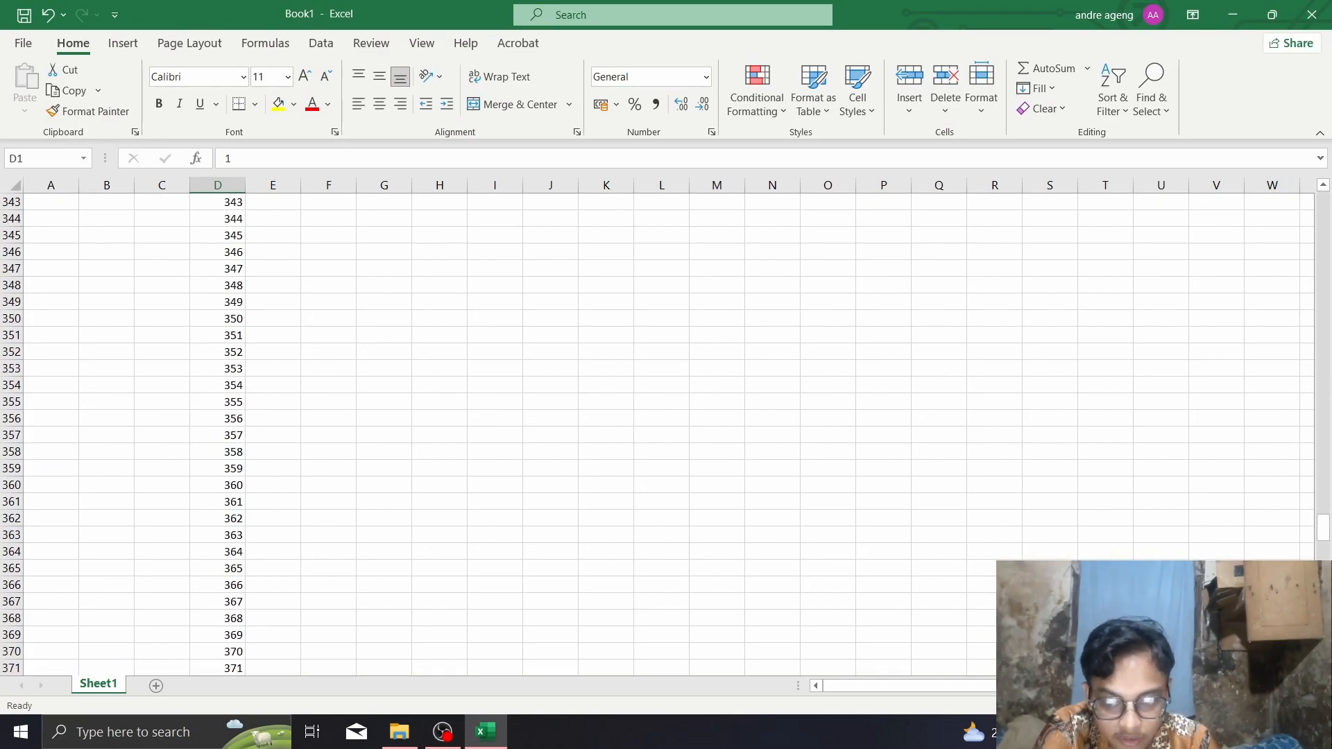
pyautogui.moveTo(1323, 531); pyautogui.dragTo(1324, 531)
pyautogui.moveTo(1322, 526); pyautogui.dragTo(1322, 208)
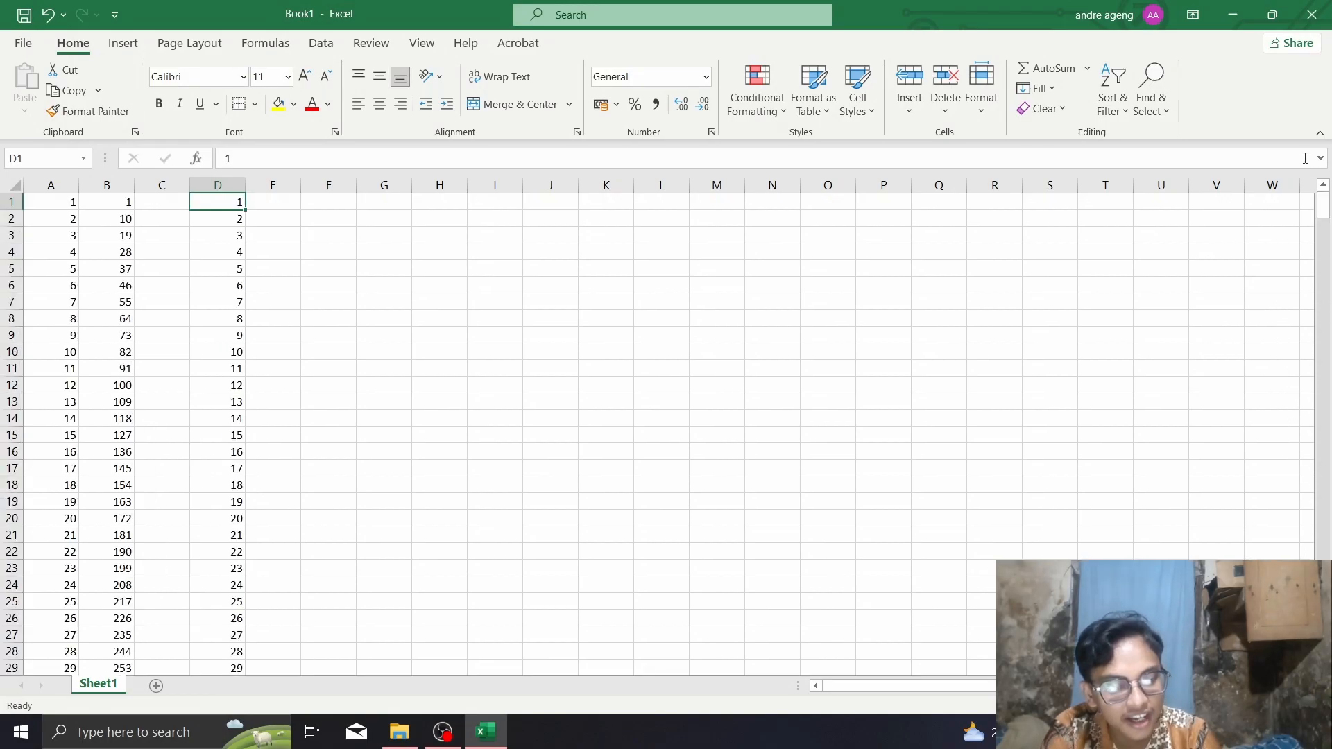
# Enter 10 in cell F1 as the starting value of another number series
pyautogui.click(319, 208)
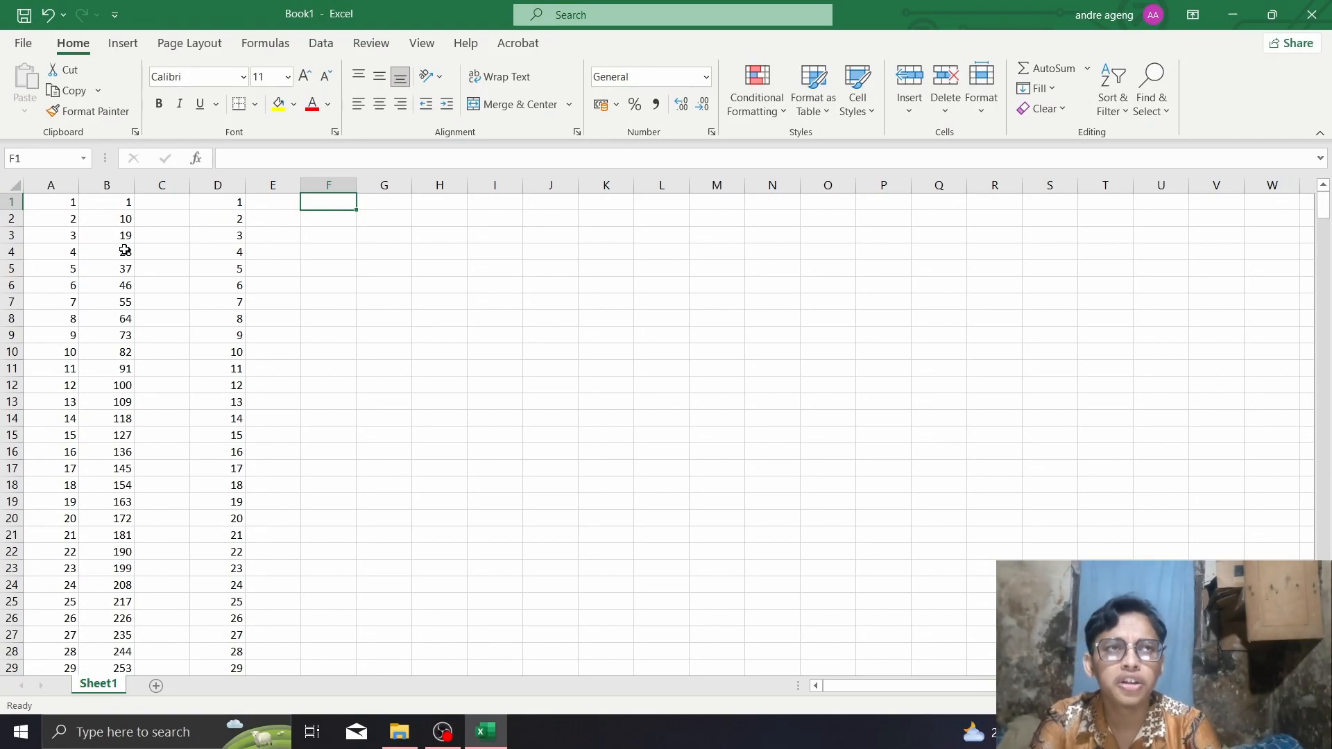
pyautogui.write('10')
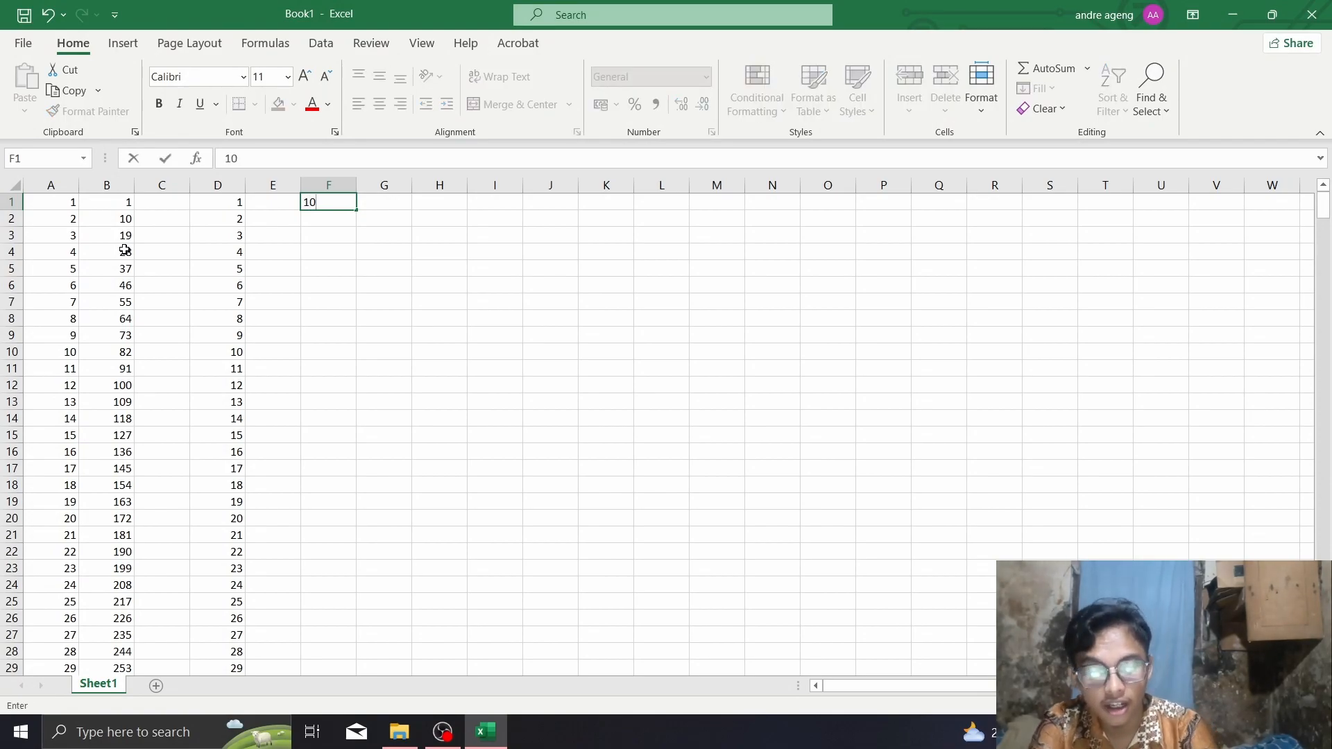
pyautogui.press('Return')
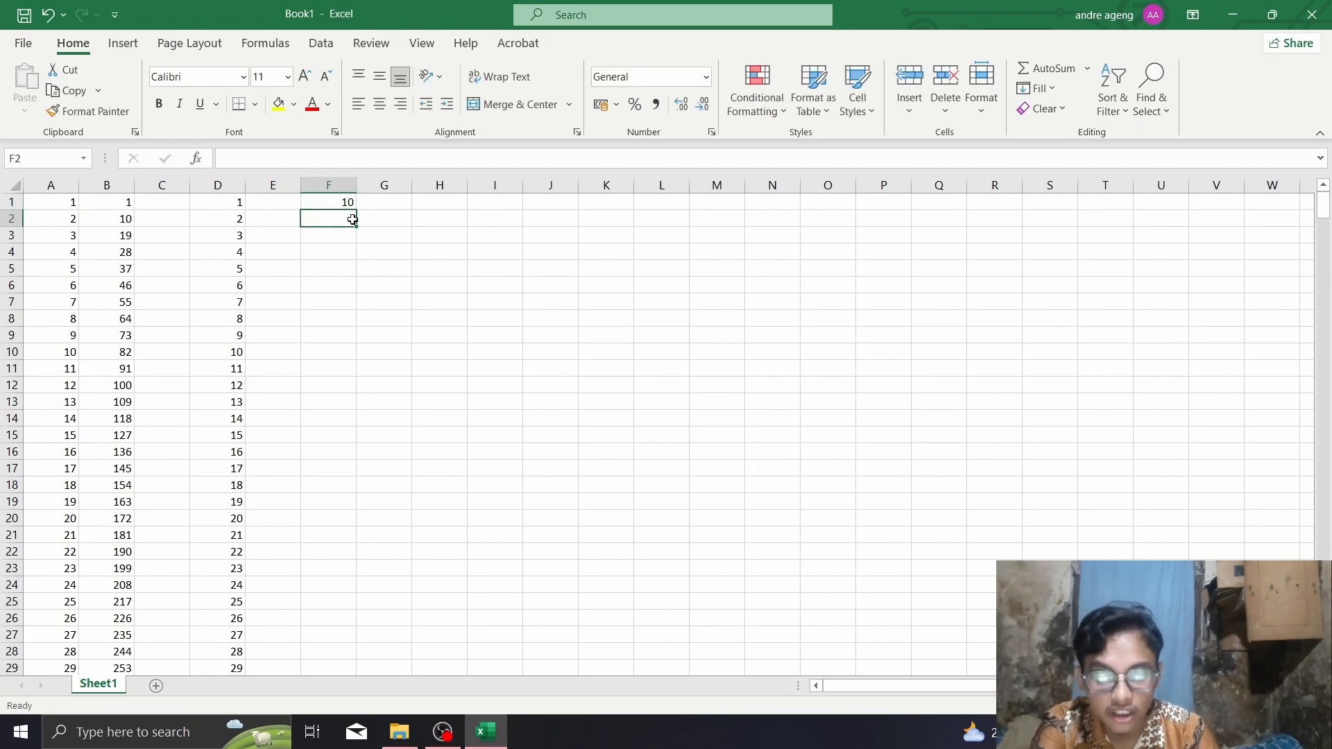
# Fill a linear series down the column from F1 with step value 10 and stop value 500
pyautogui.click(341, 201)
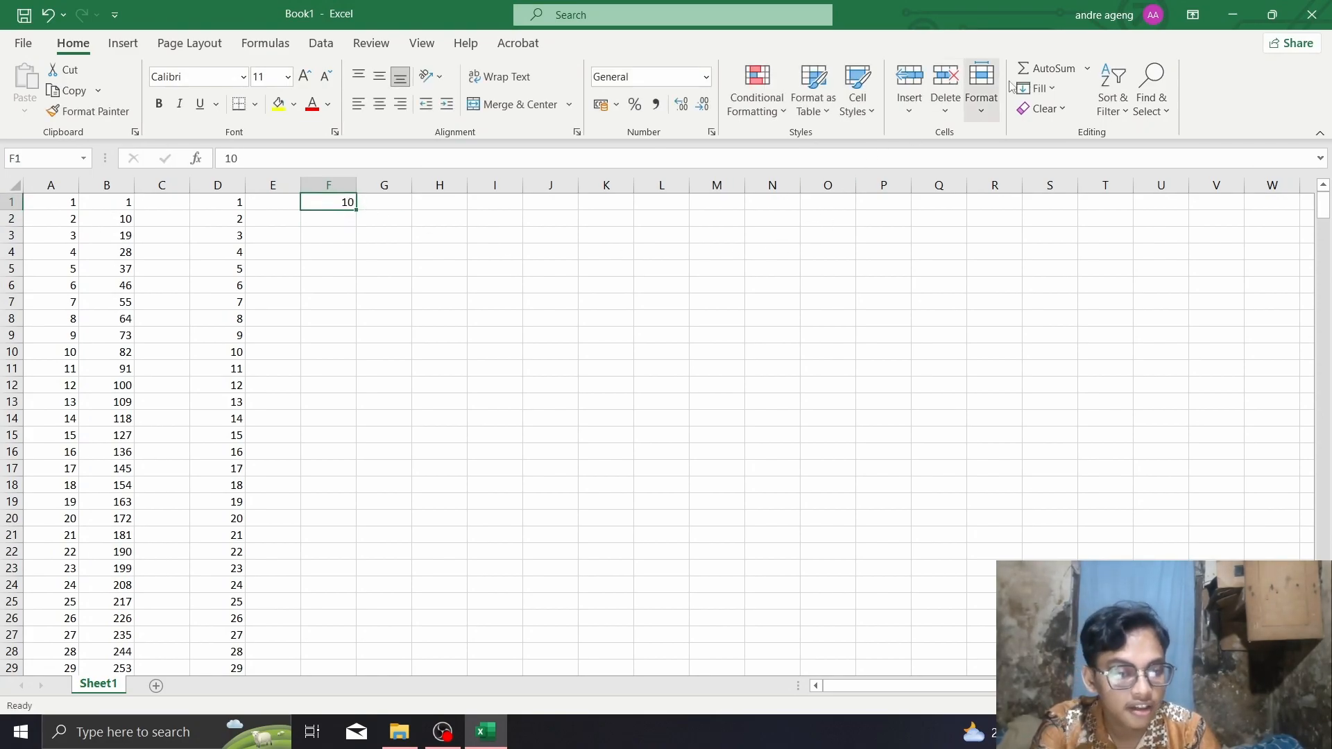
pyautogui.click(1044, 88)
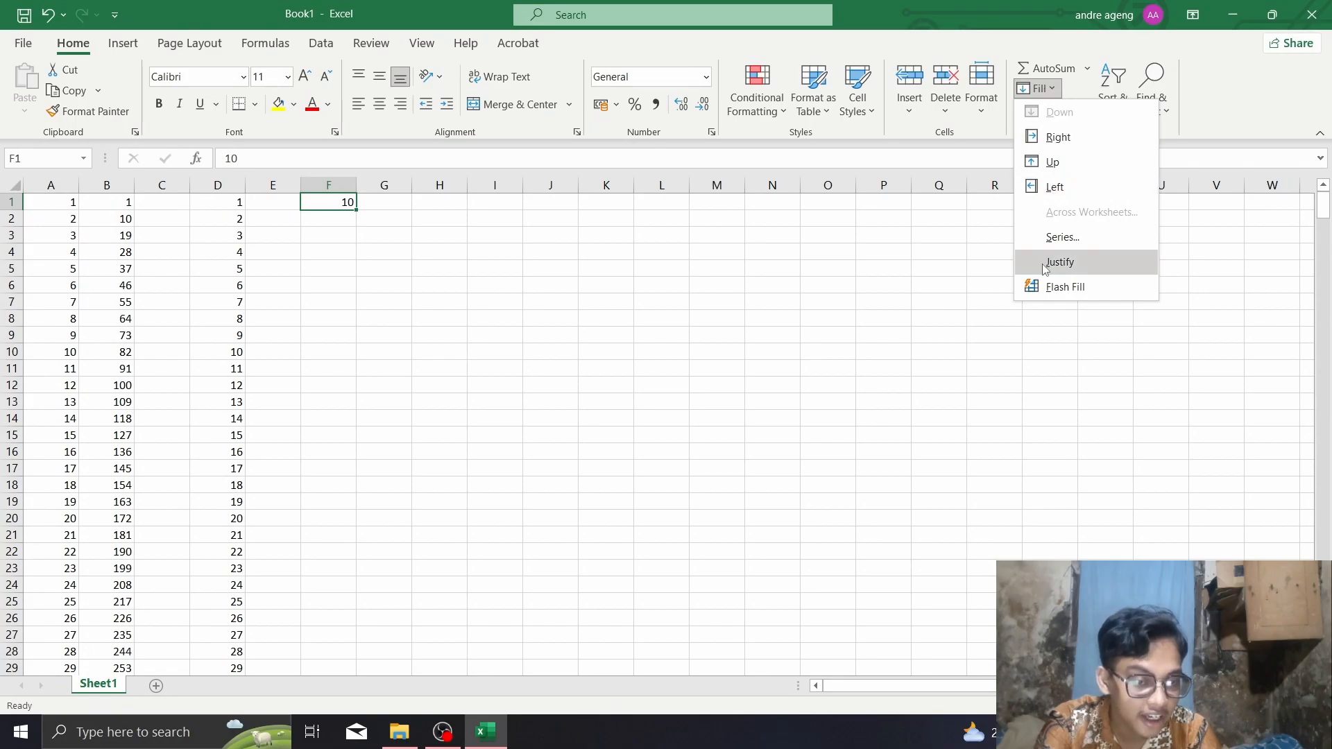
pyautogui.click(1061, 237)
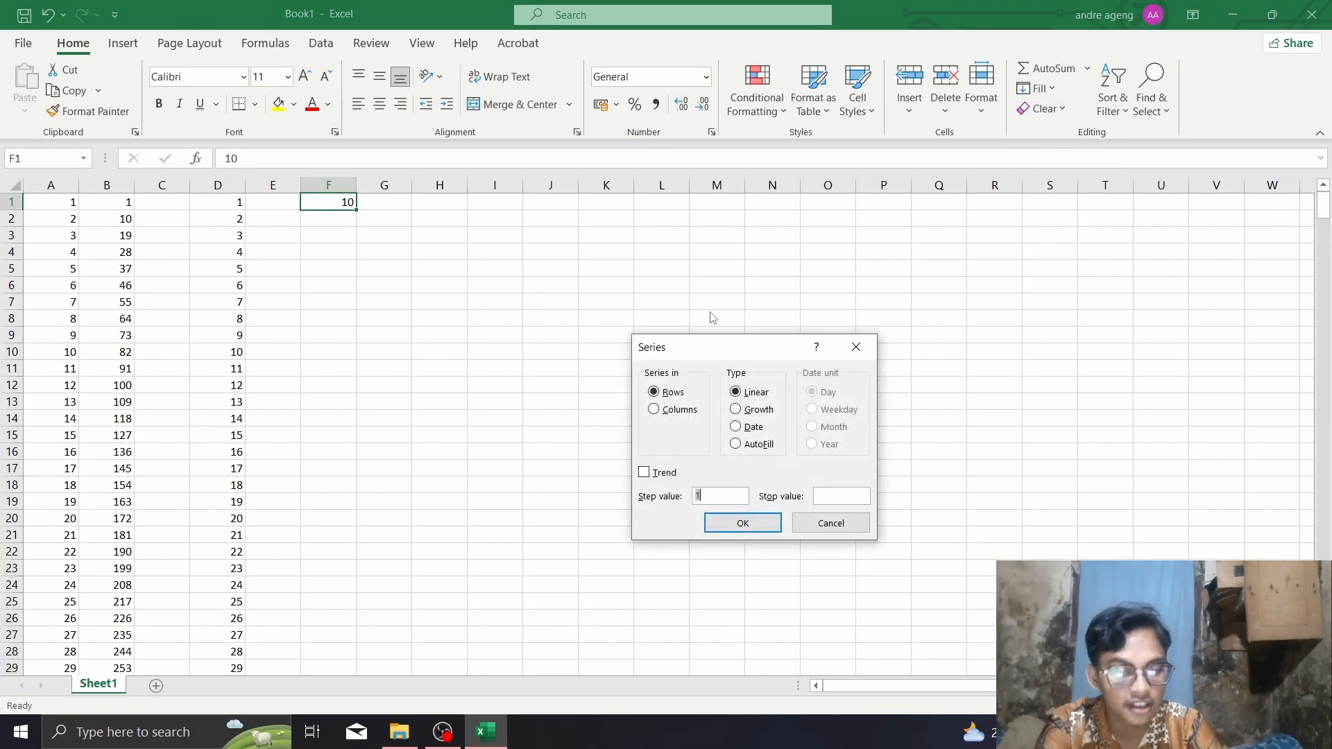
pyautogui.click(677, 412)
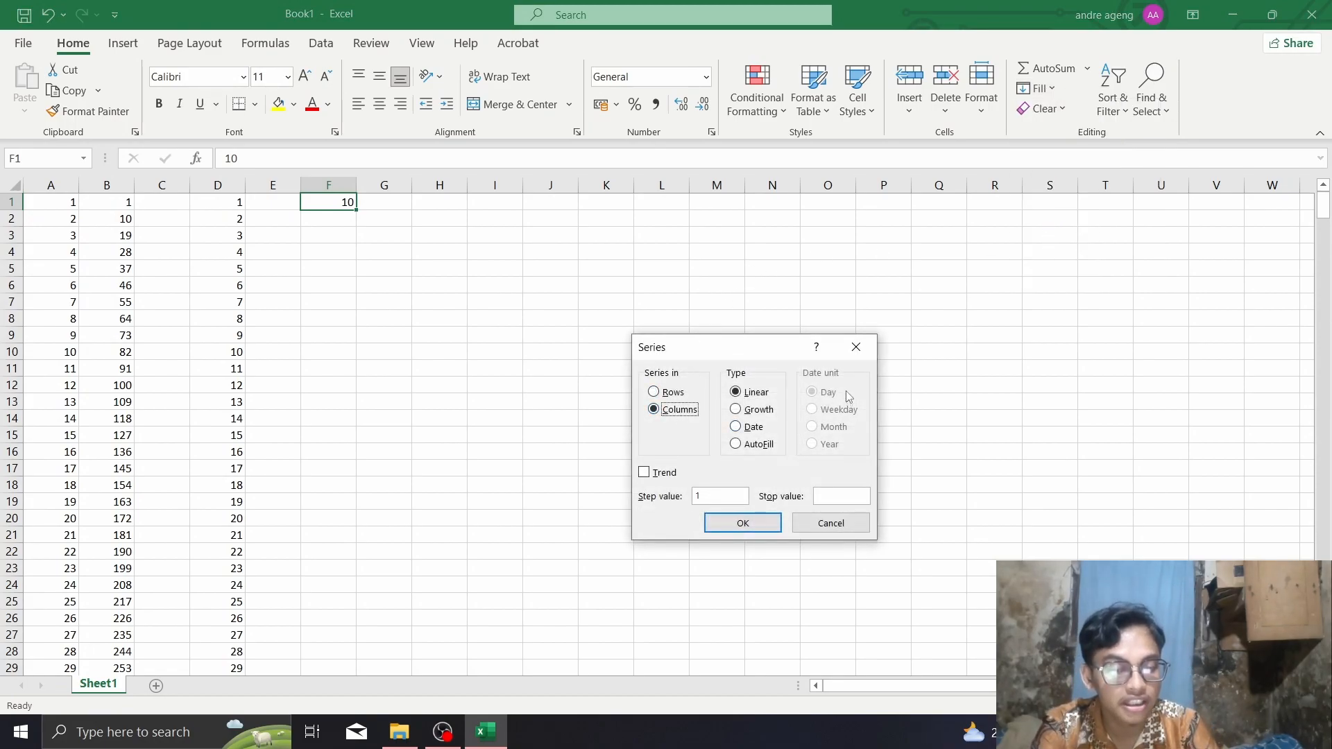
pyautogui.click(717, 494)
pyautogui.press('BackSpace')
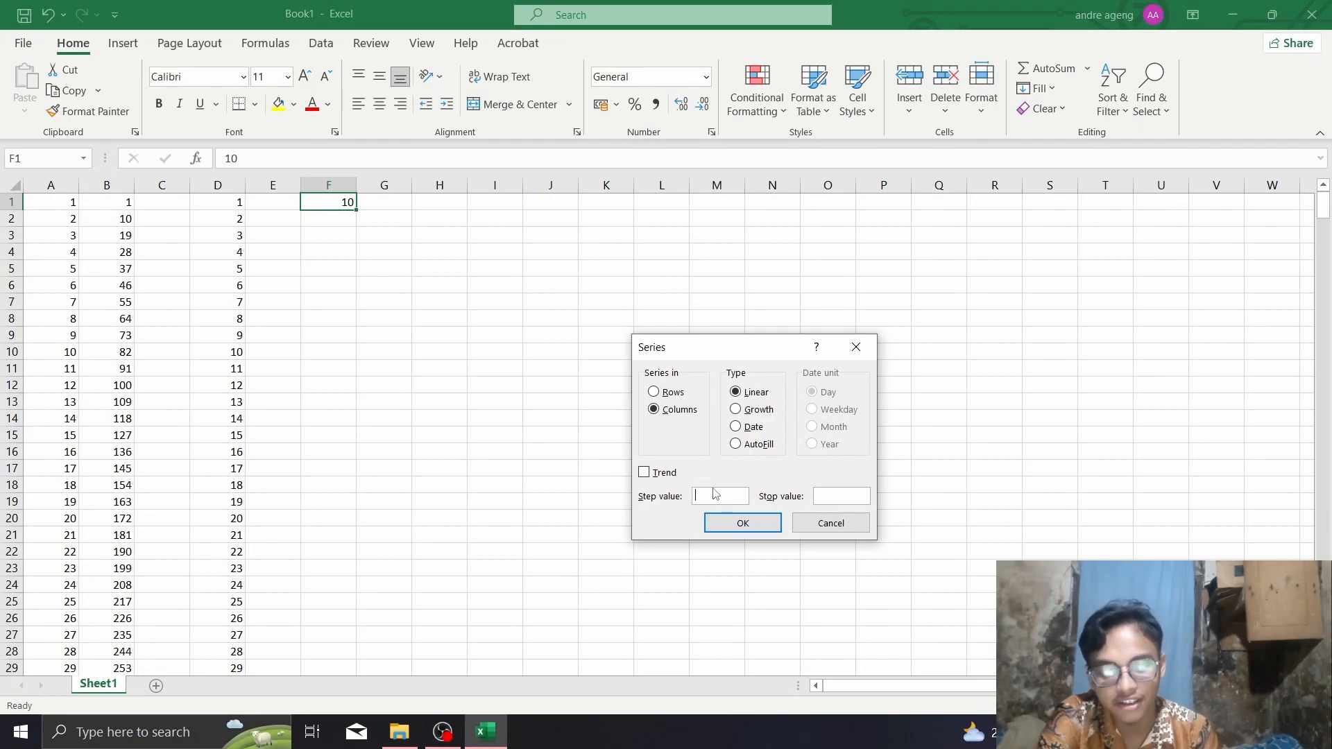
pyautogui.write('10')
pyautogui.click(834, 497)
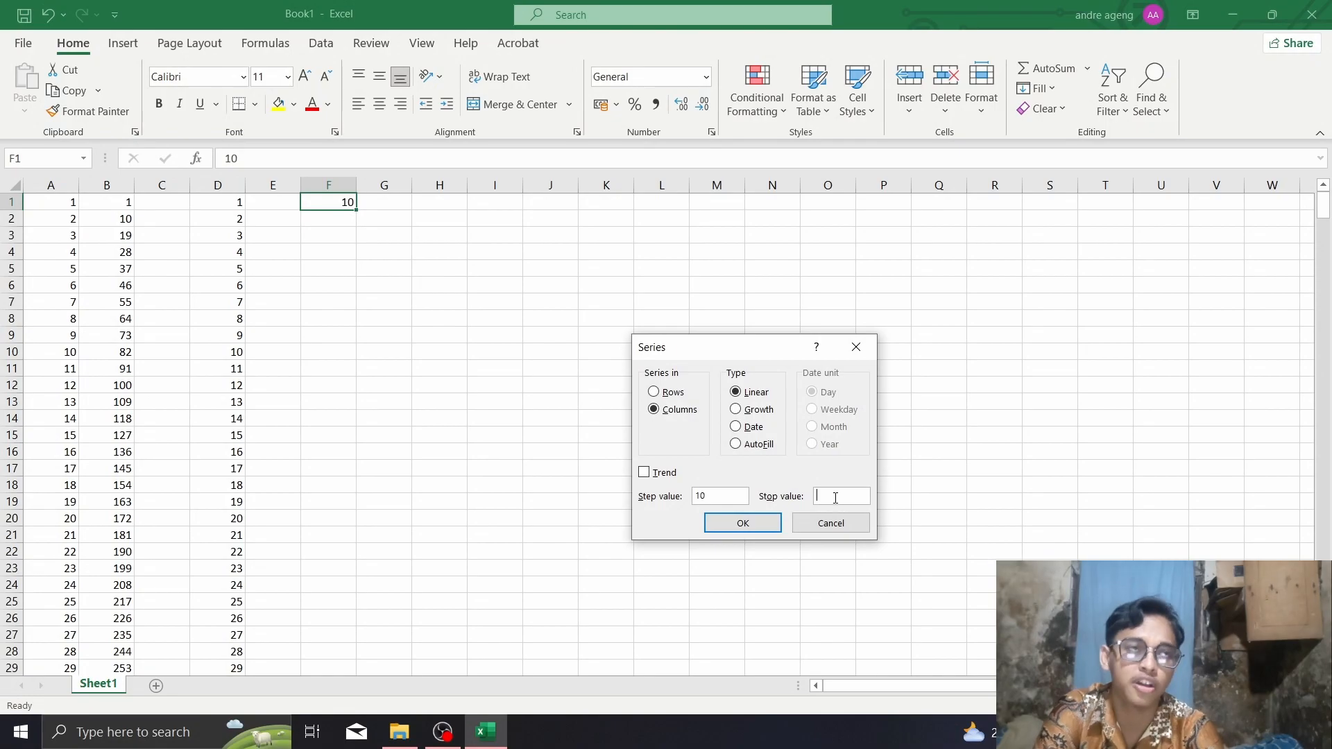
pyautogui.write('500')
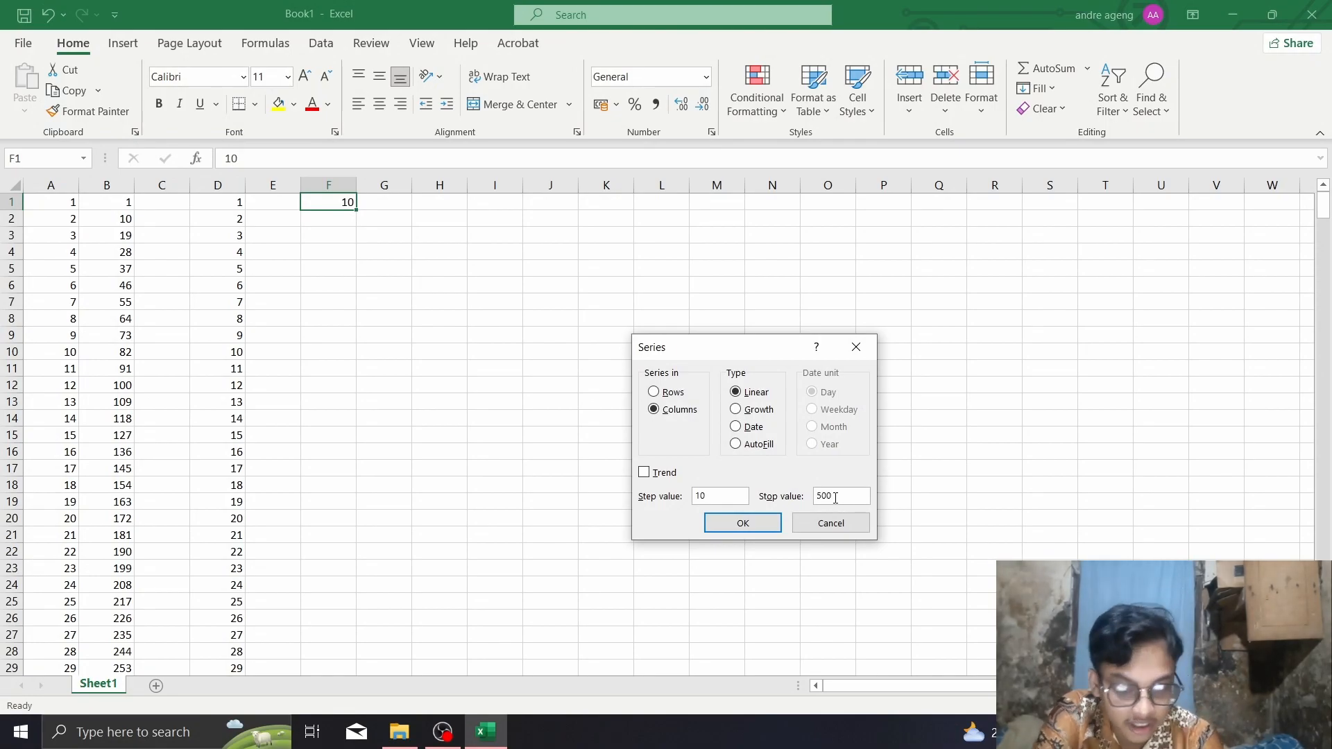
pyautogui.press('Return')
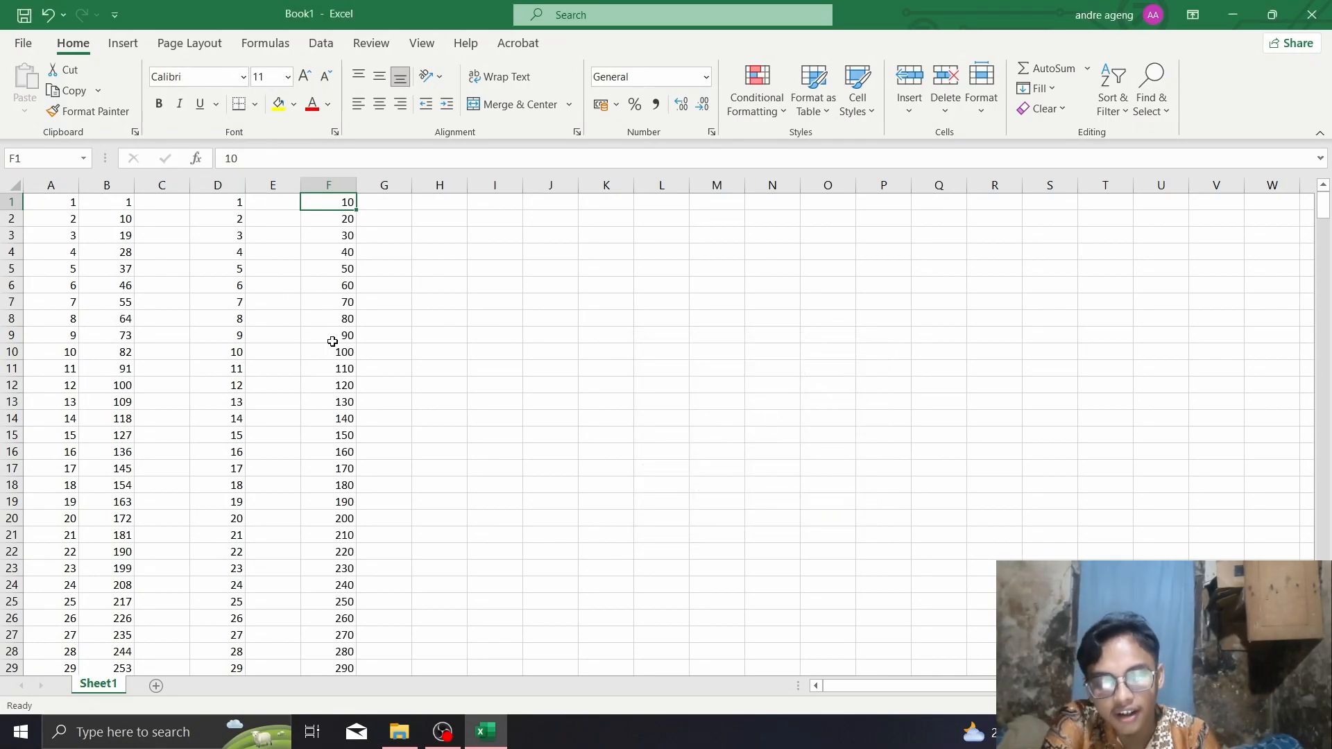
pyautogui.scroll(-15, 333, 344)
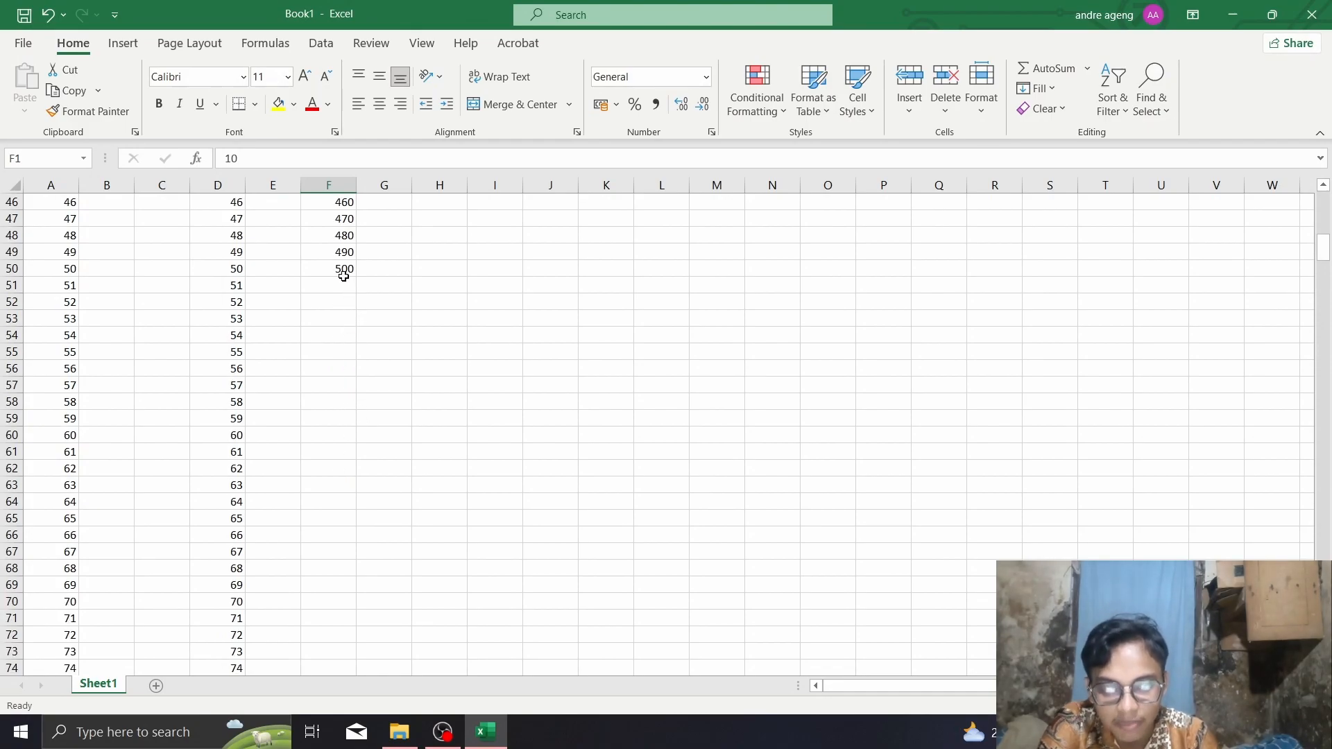
pyautogui.scroll(15, 343, 275)
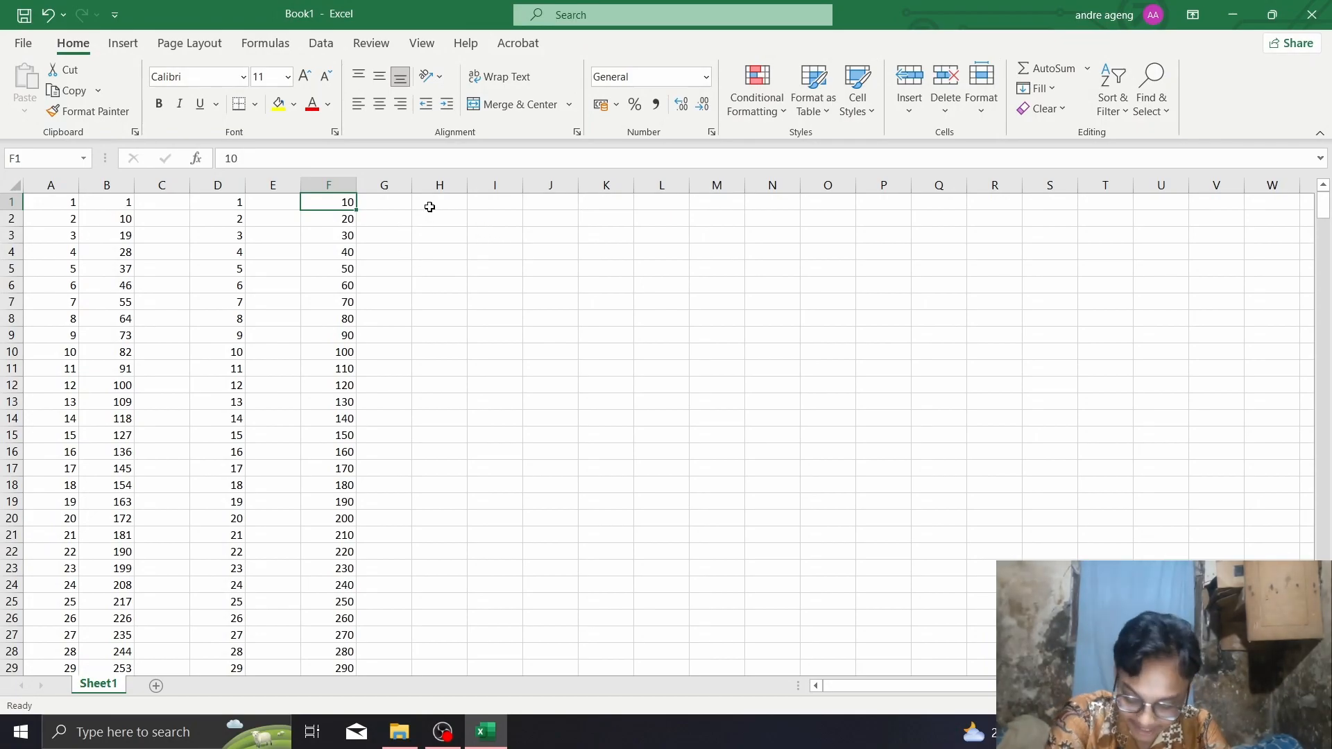
# Enter a SEQUENCE formula in cell H1 that generates 500 rows of consecutive numbers
pyautogui.click(435, 210)
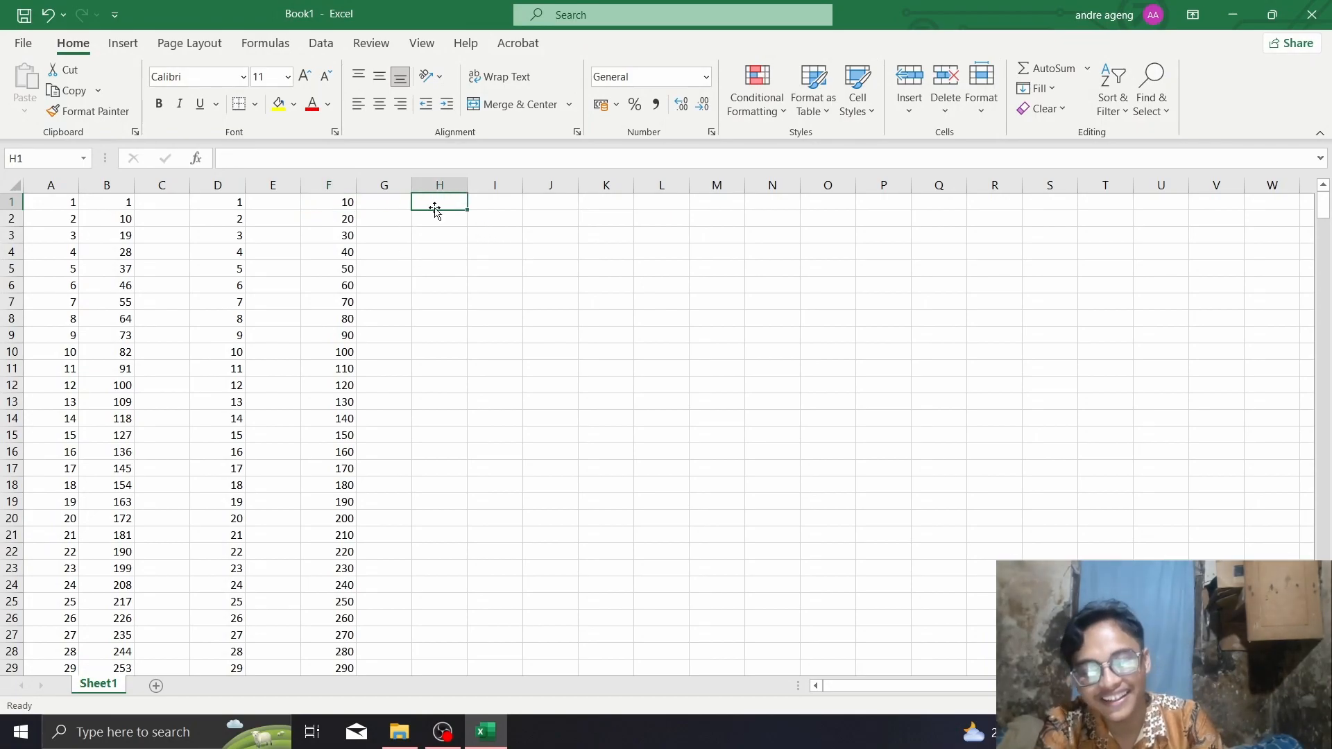
pyautogui.click(51, 19)
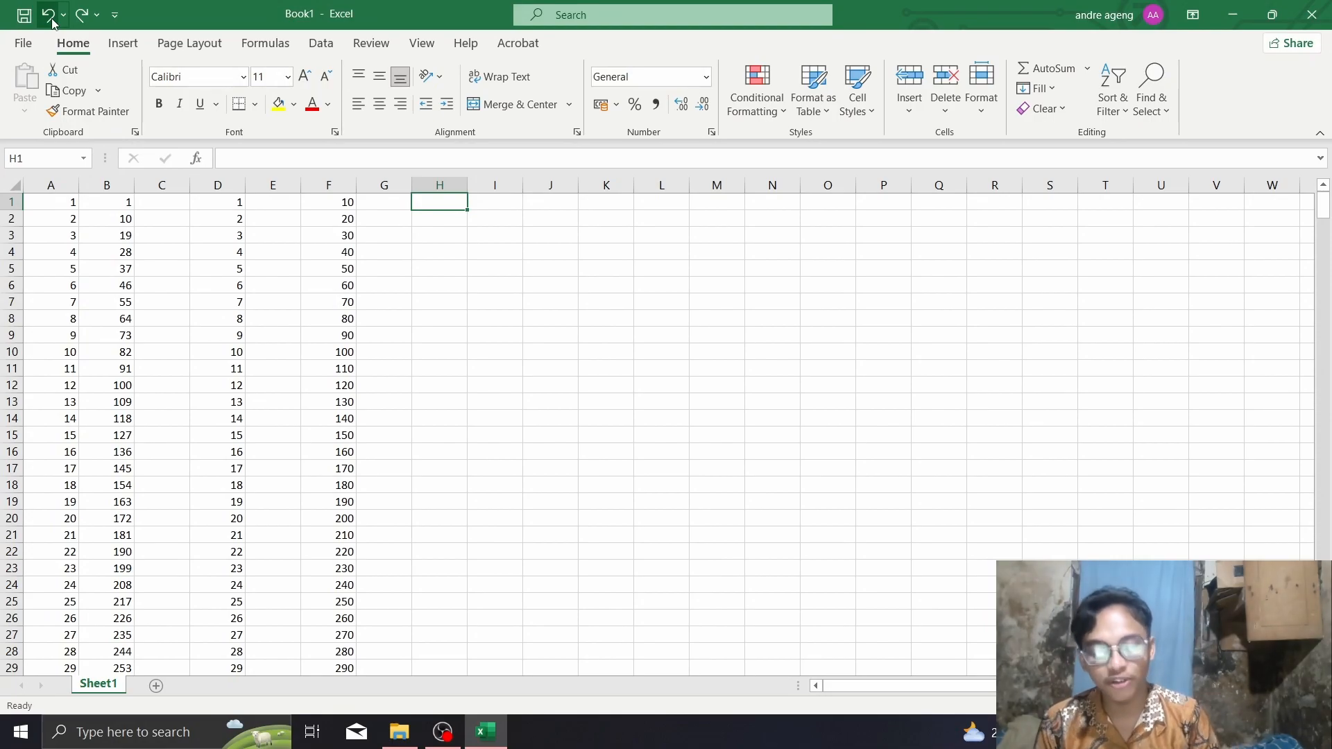
pyautogui.write('=')
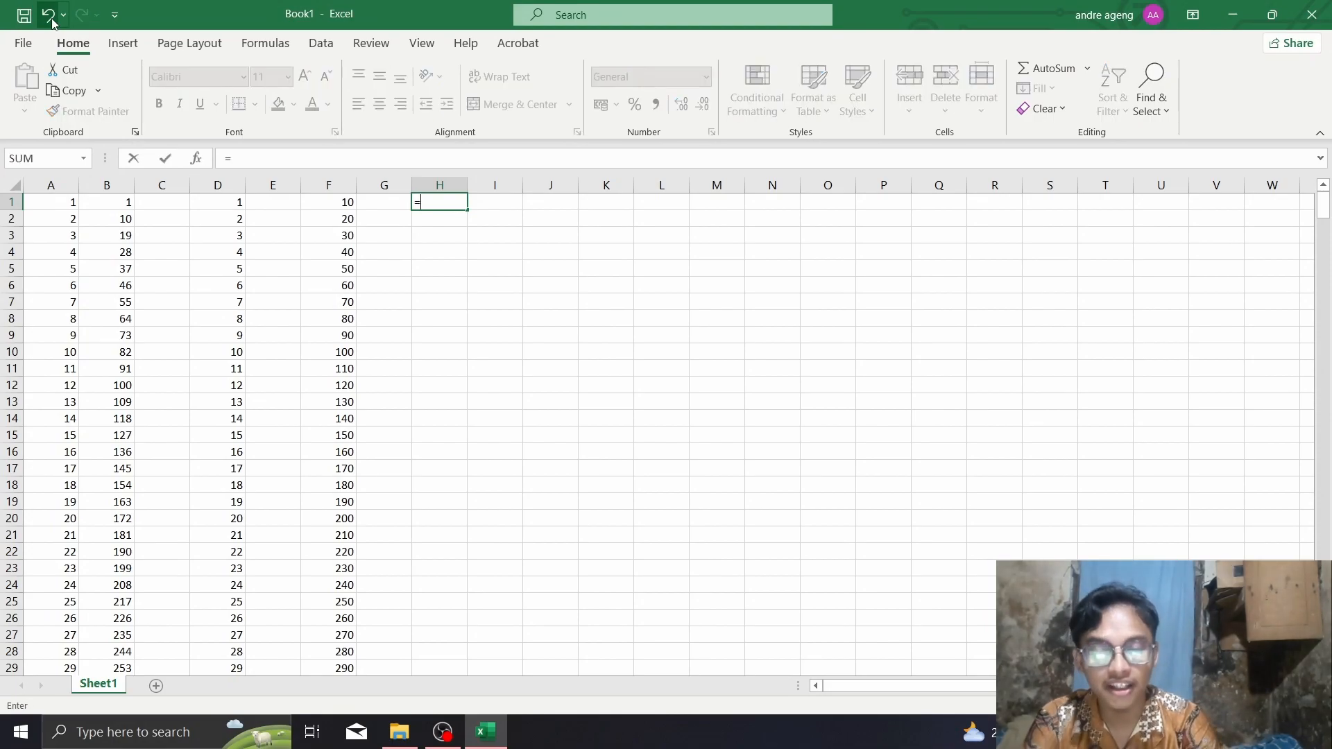
pyautogui.write('se')
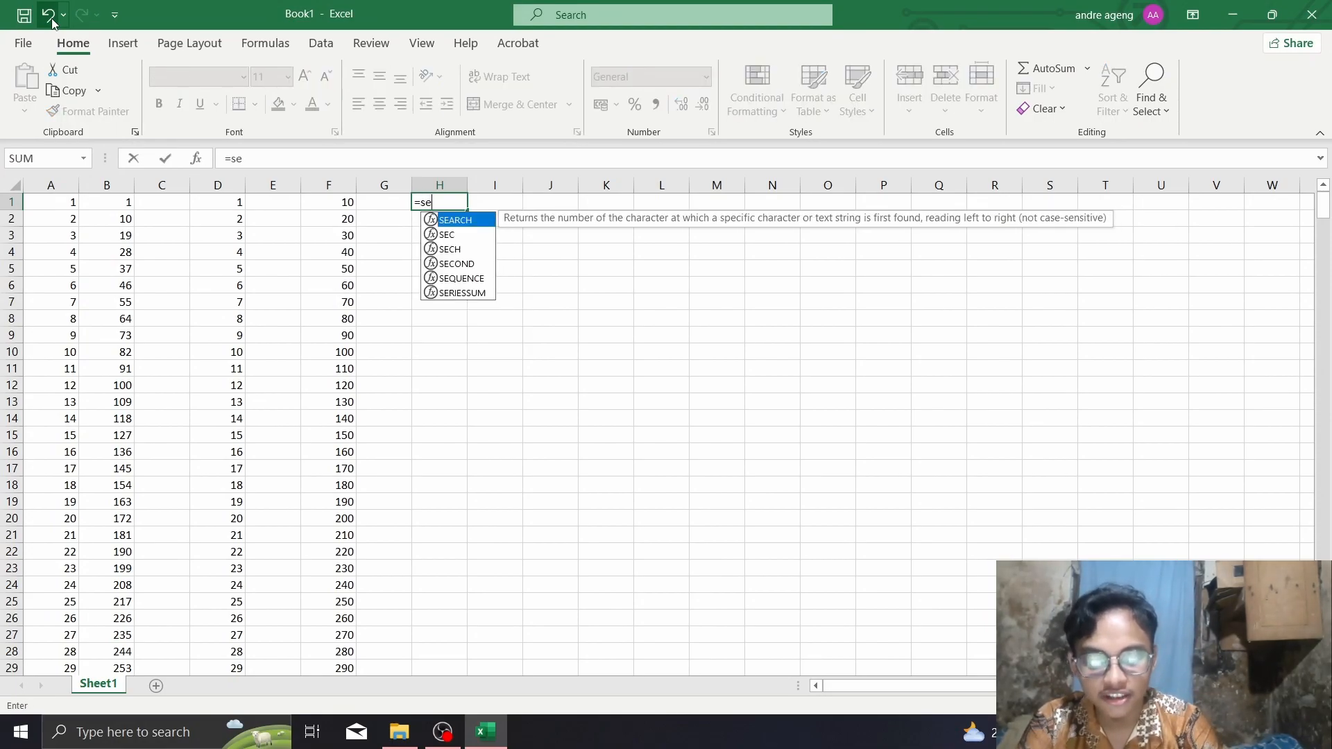
pyautogui.write('quenc')
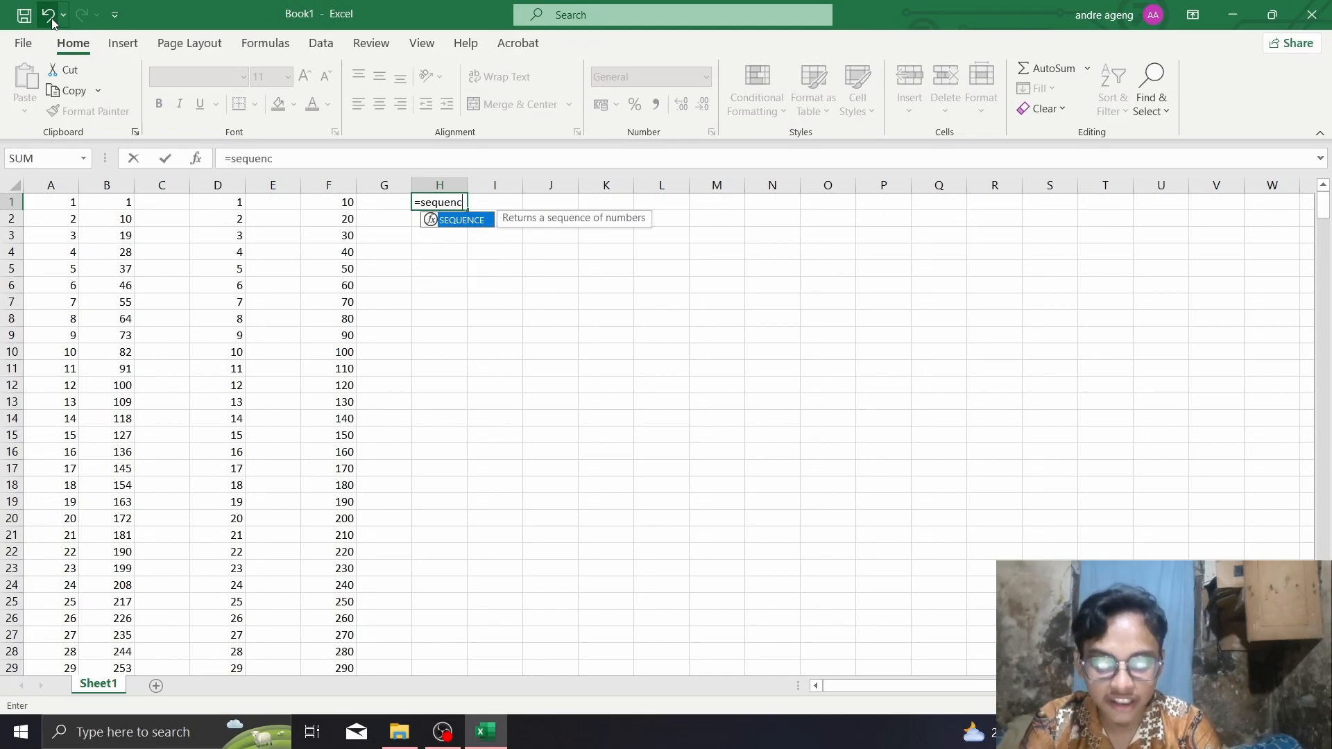
pyautogui.write('e(')
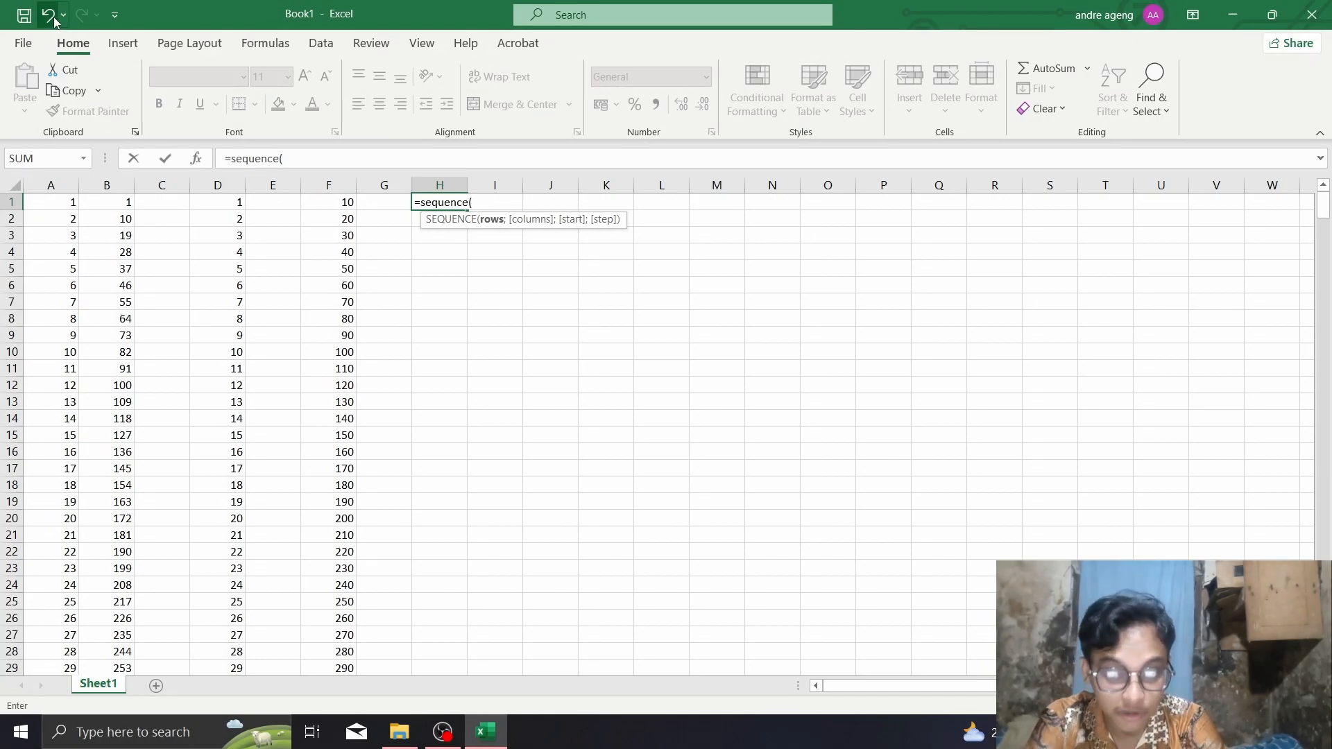
pyautogui.write('500')
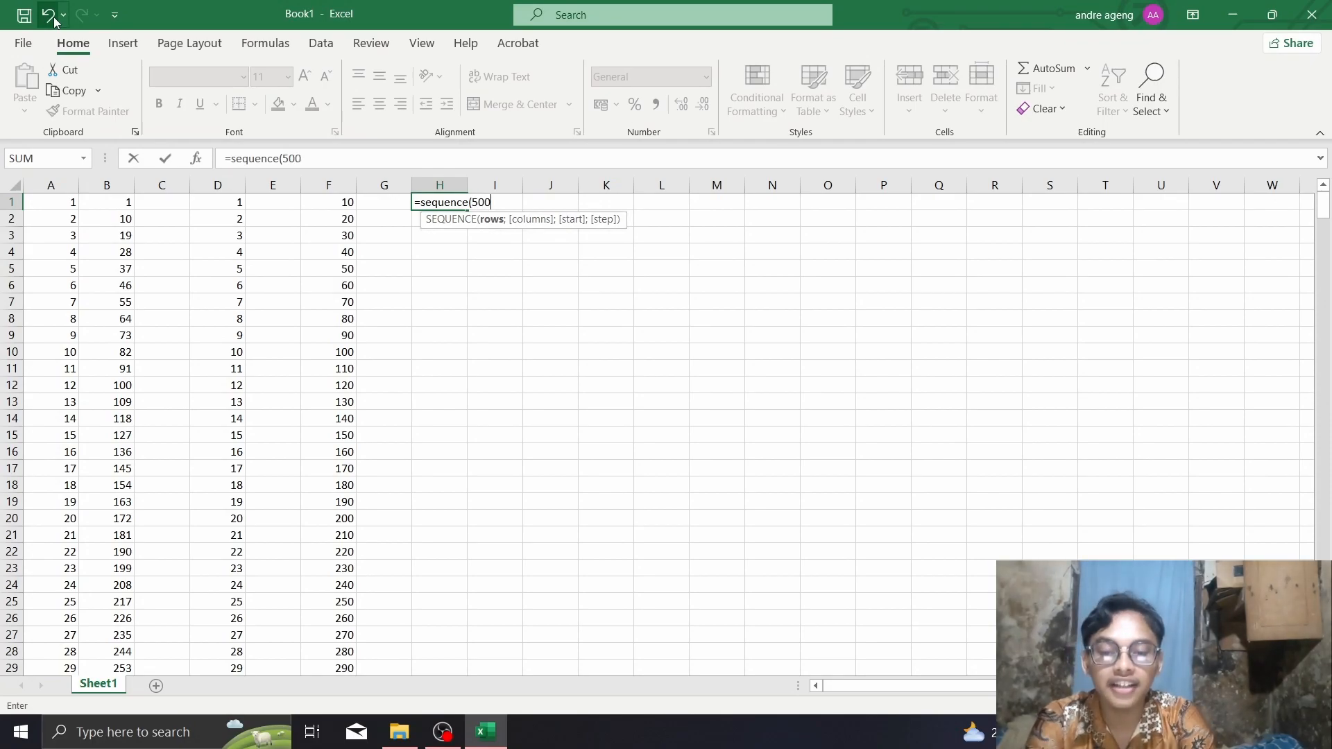
pyautogui.press('Return')
pyautogui.scroll(-10, 380, 372)
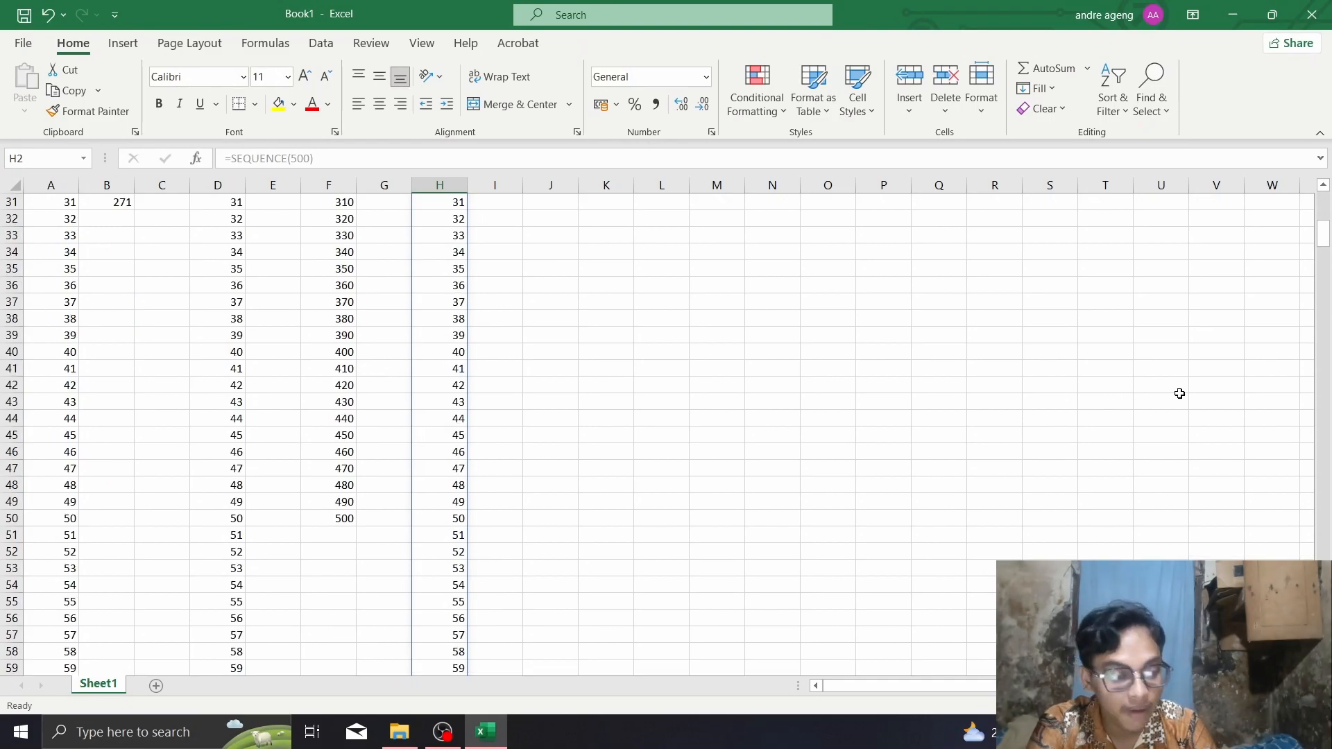
pyautogui.moveTo(1321, 238); pyautogui.dragTo(1225, 129)
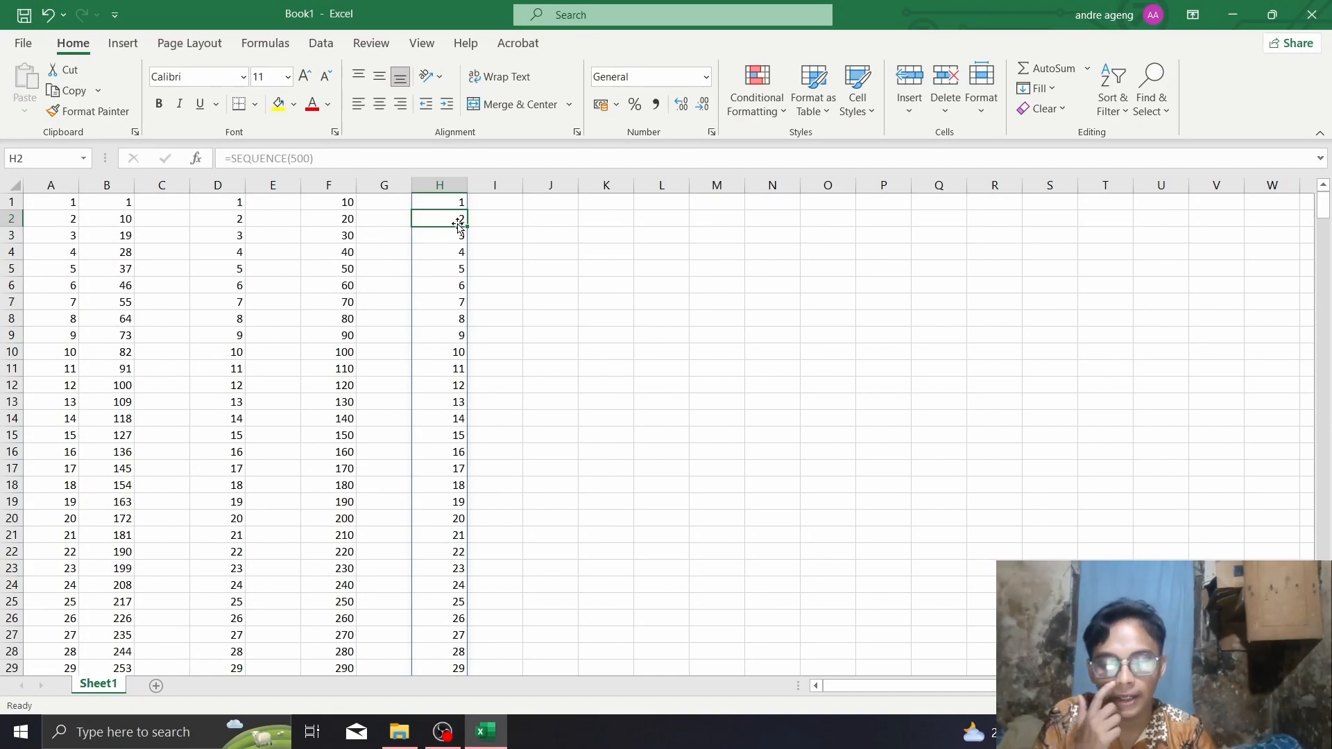
pyautogui.click(539, 204)
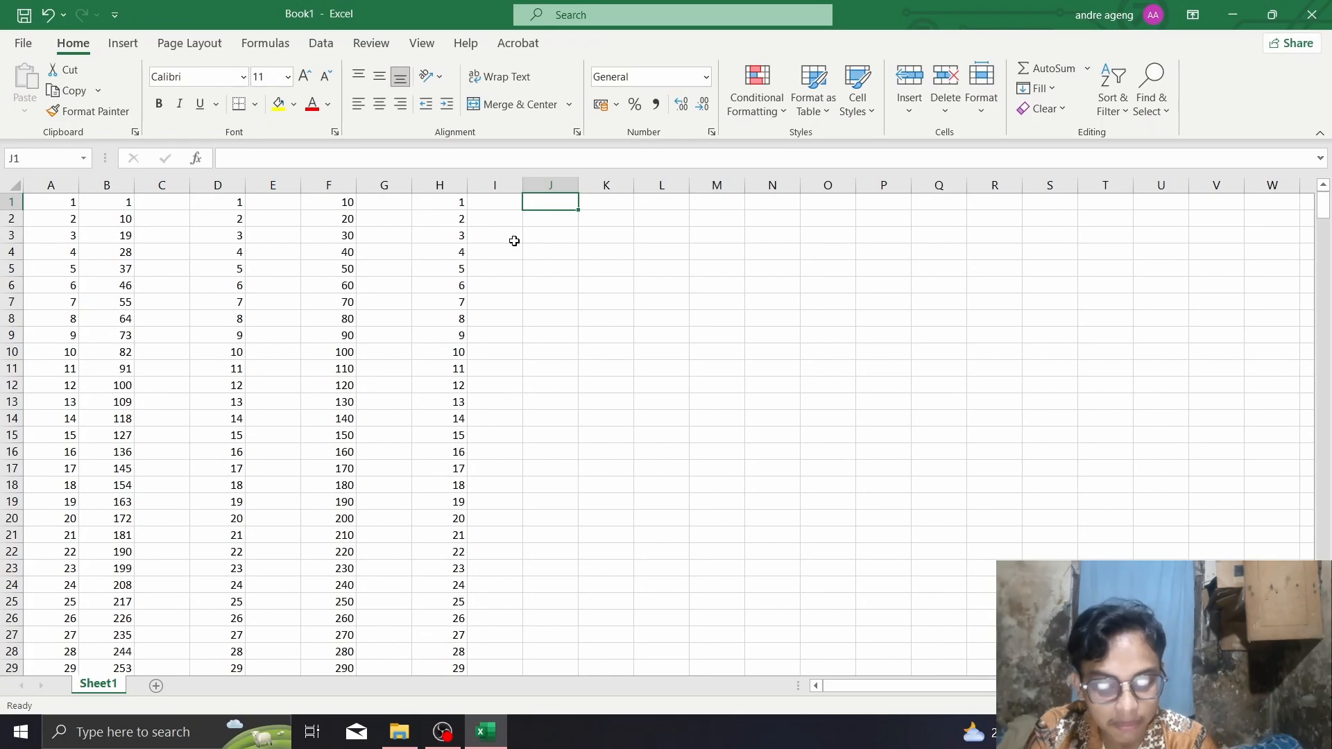
pyautogui.write('=seq')
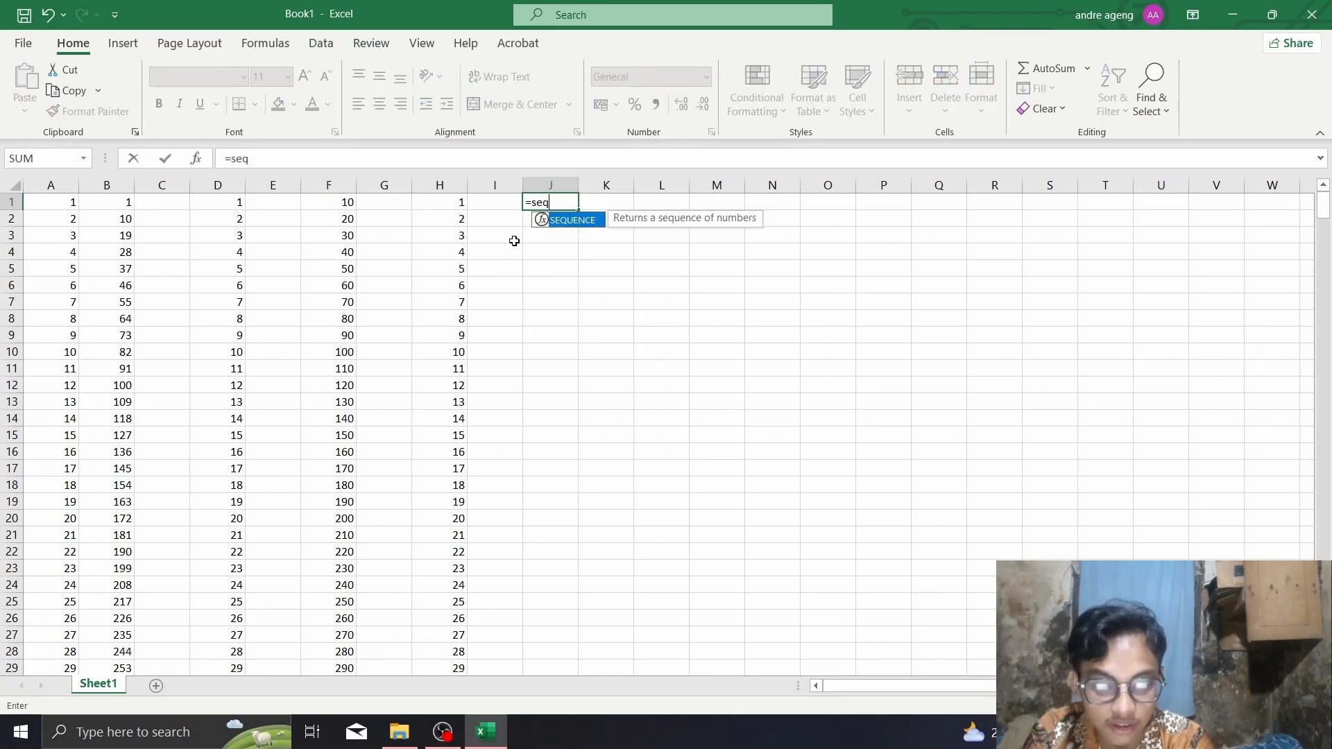
pyautogui.write('uence')
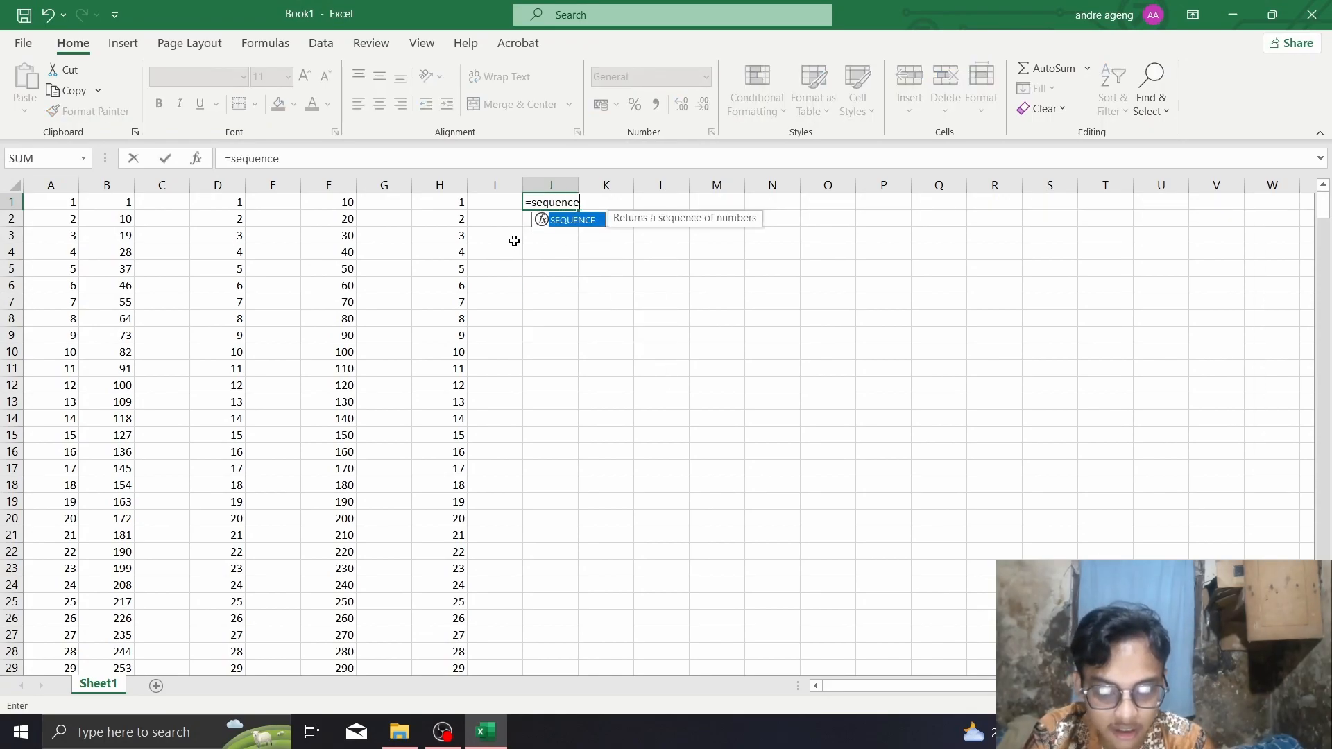
pyautogui.write('(')
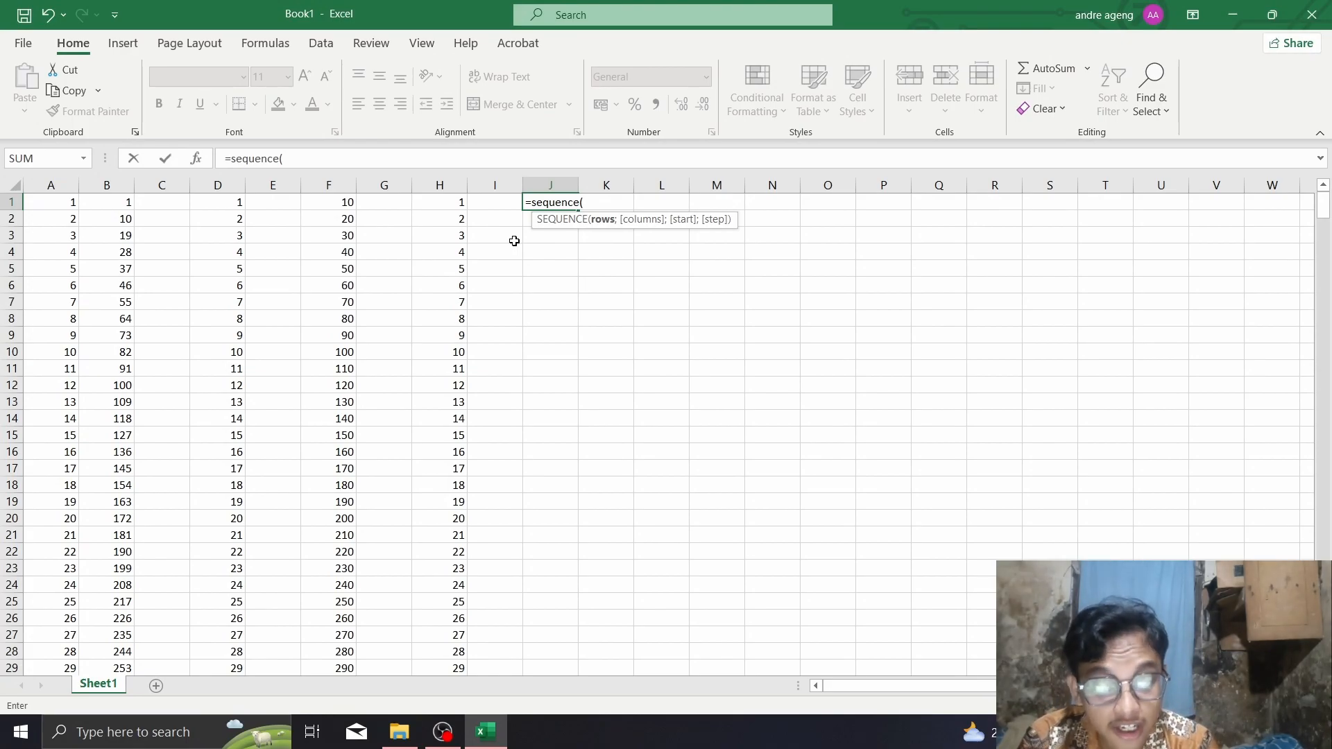
pyautogui.write('500')
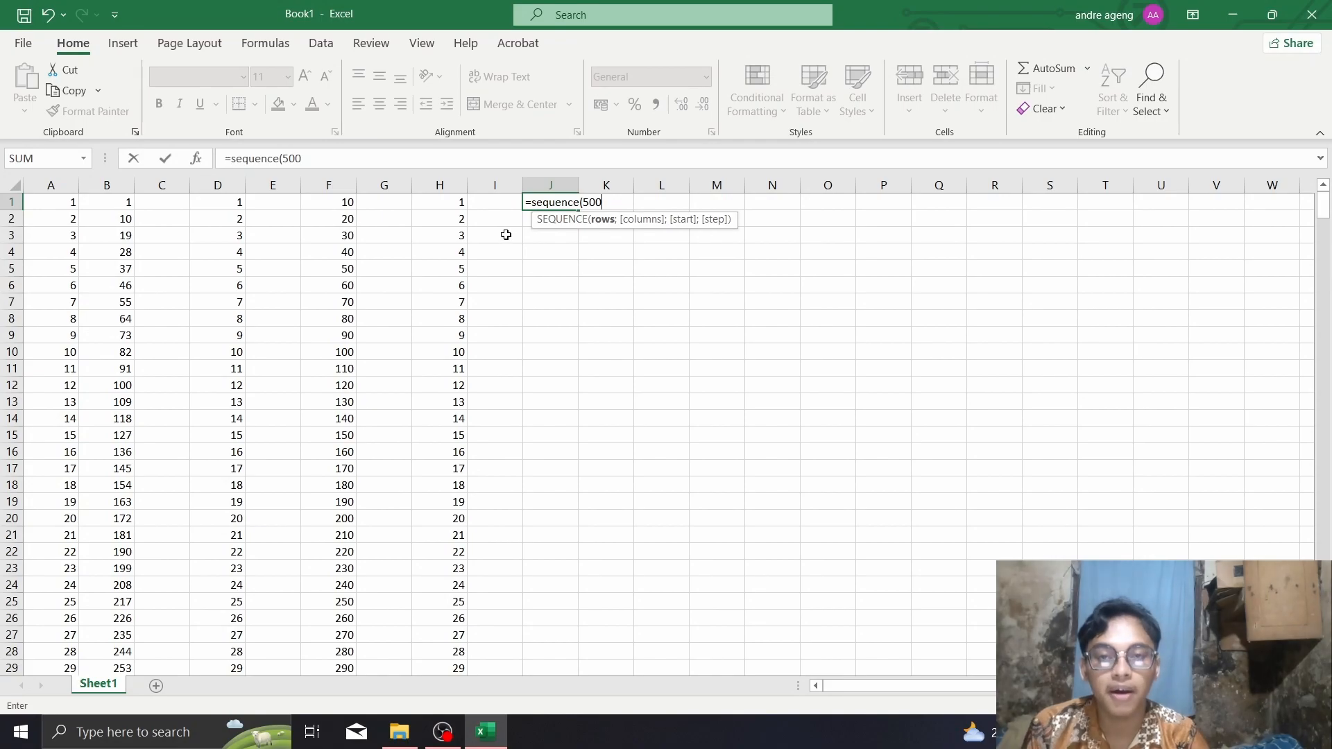
pyautogui.scroll(-5, 475, 398)
pyautogui.scroll(-10, 475, 399)
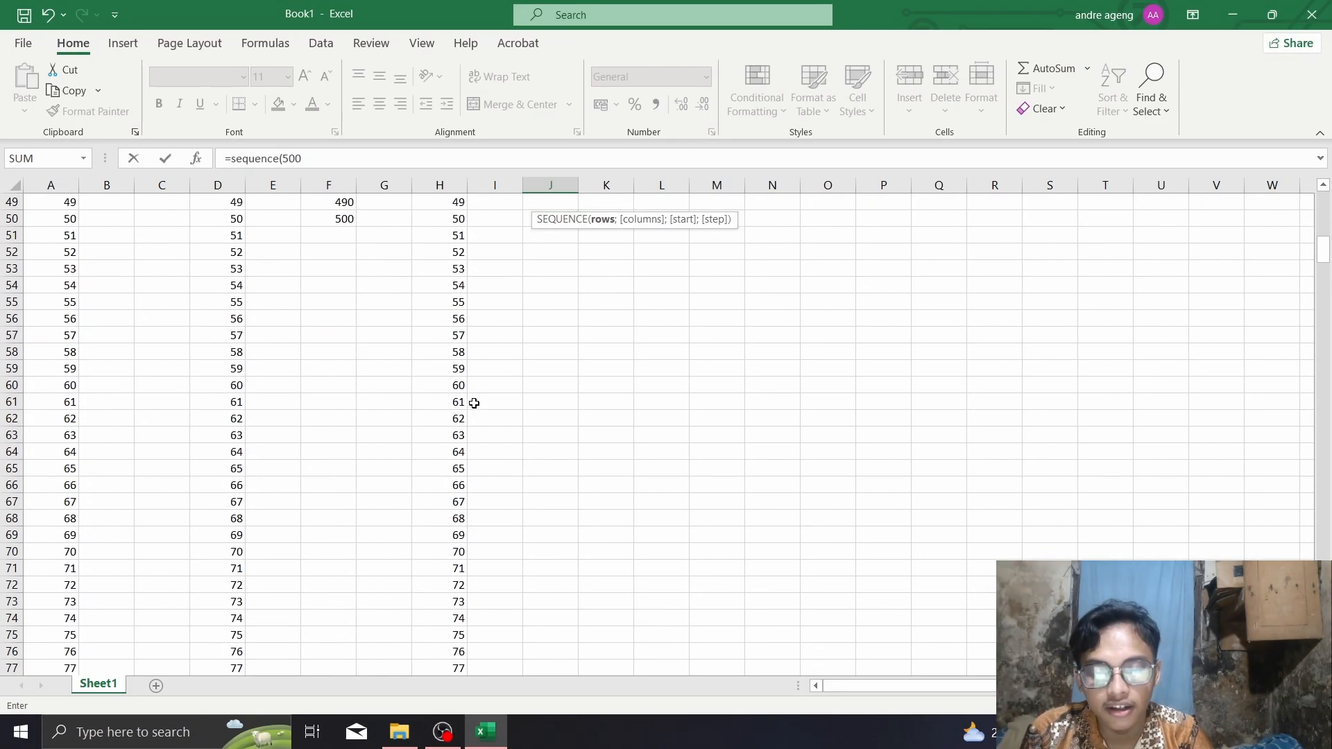
pyautogui.scroll(2, 333, 325)
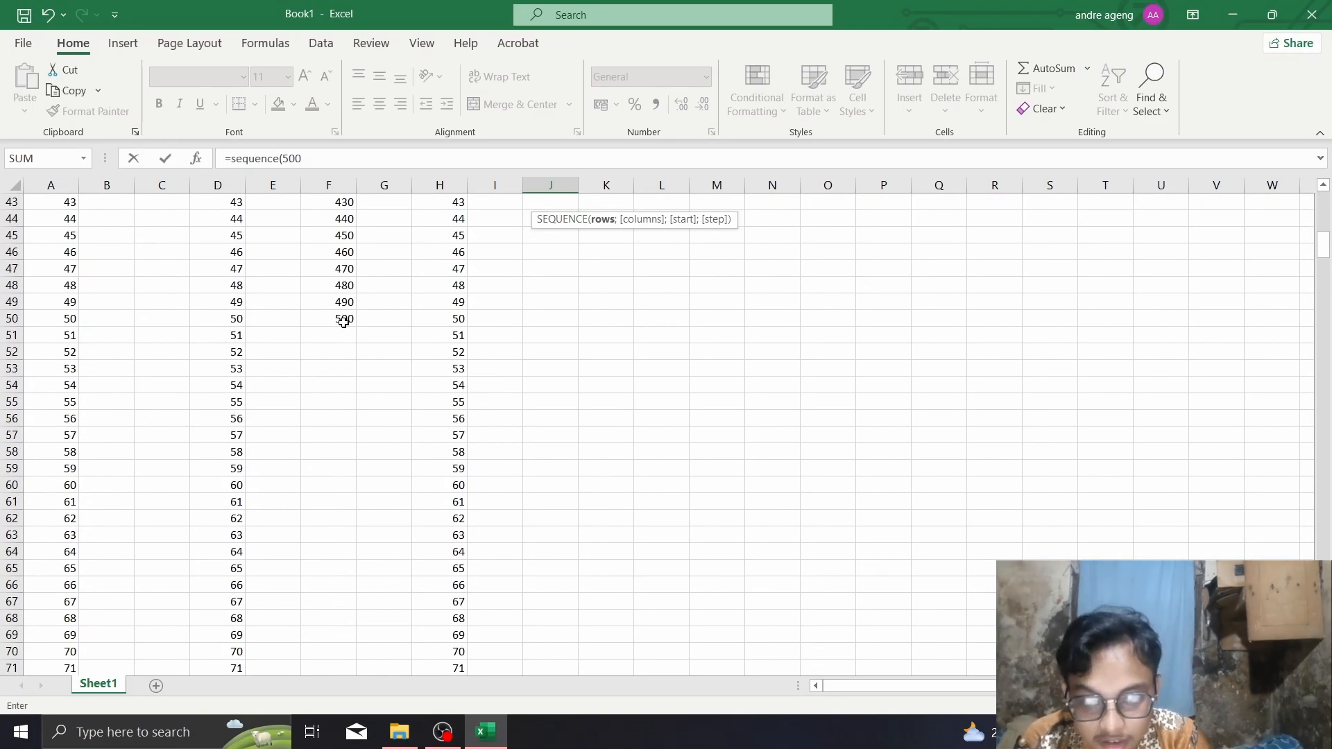
pyautogui.click(348, 319)
pyautogui.scroll(5, 593, 306)
pyautogui.scroll(4, 593, 307)
pyautogui.scroll(-6, 593, 306)
pyautogui.scroll(4, 593, 306)
pyautogui.click(48, 21)
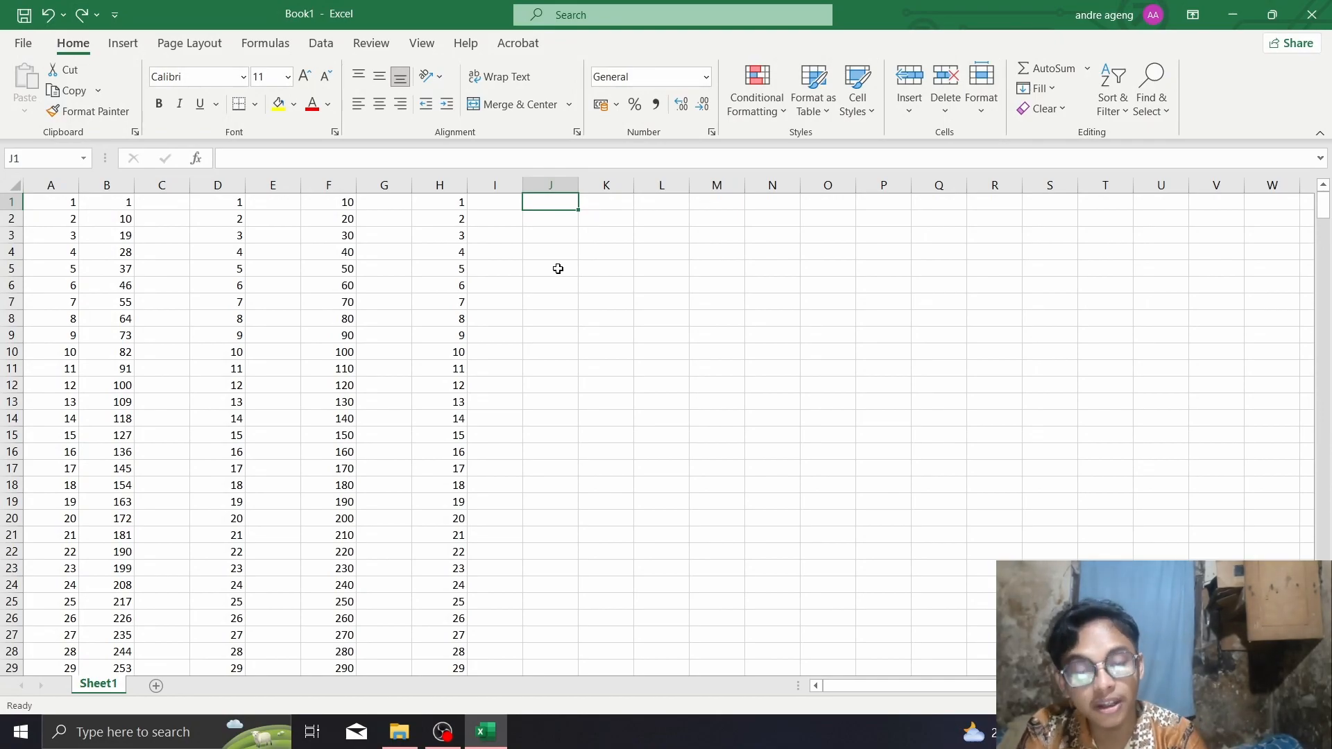
# Enter a SEQUENCE formula in cell J1 for 500 rows and 1 column, starting at 10 with step 20
pyautogui.write('=')
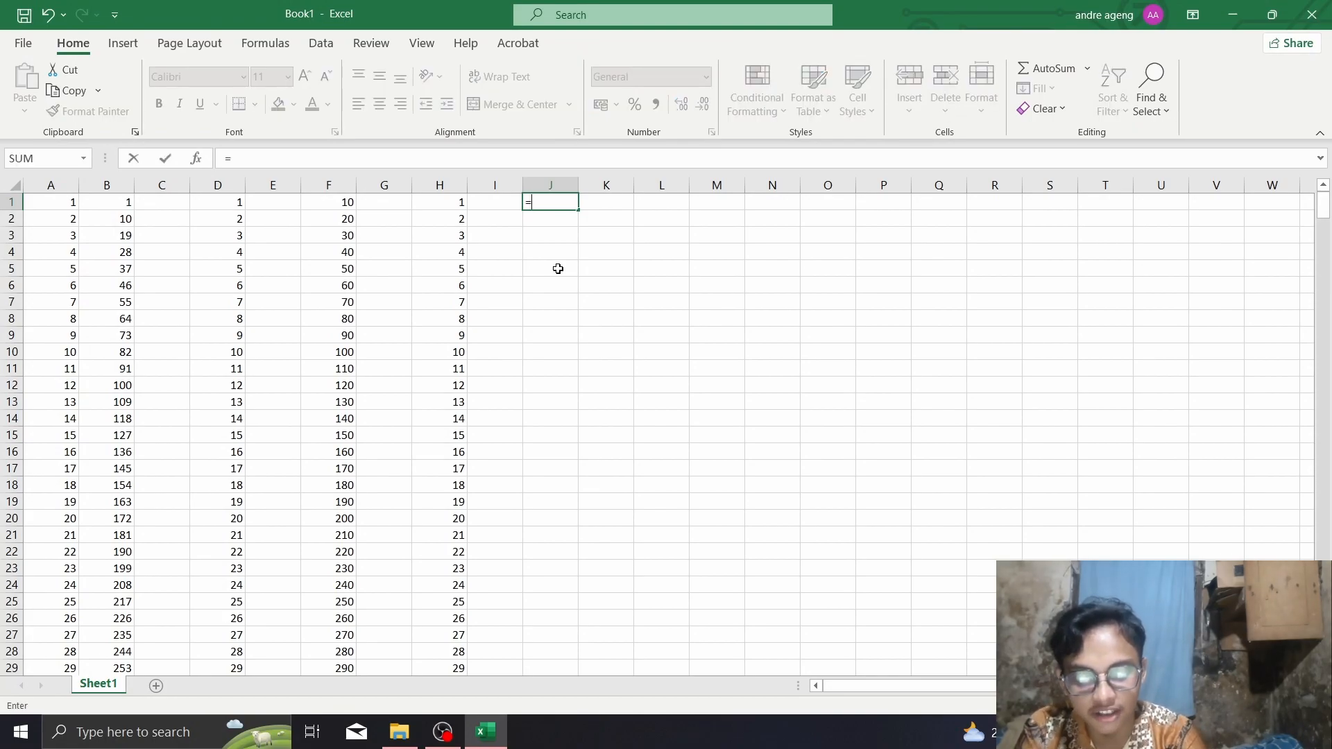
pyautogui.write('seq')
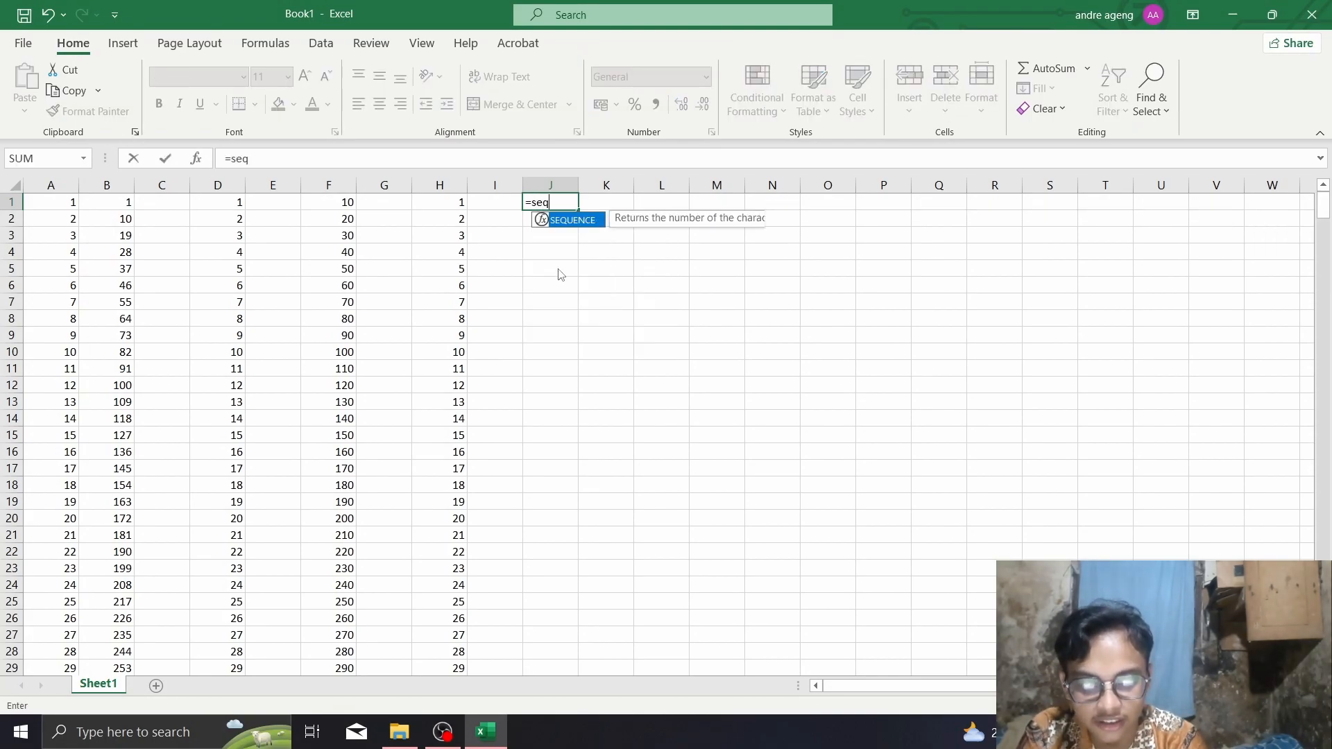
pyautogui.write('uenx')
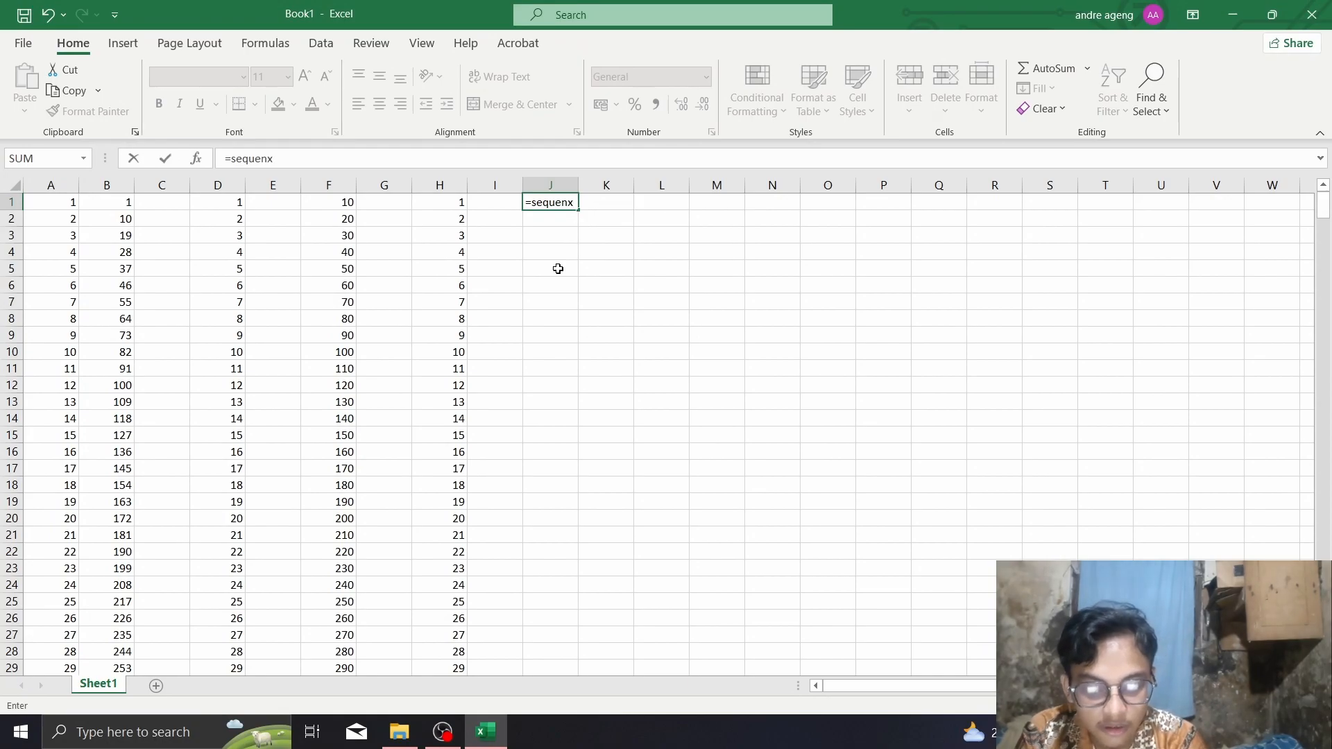
pyautogui.press('BackSpace')
pyautogui.write('ce(')
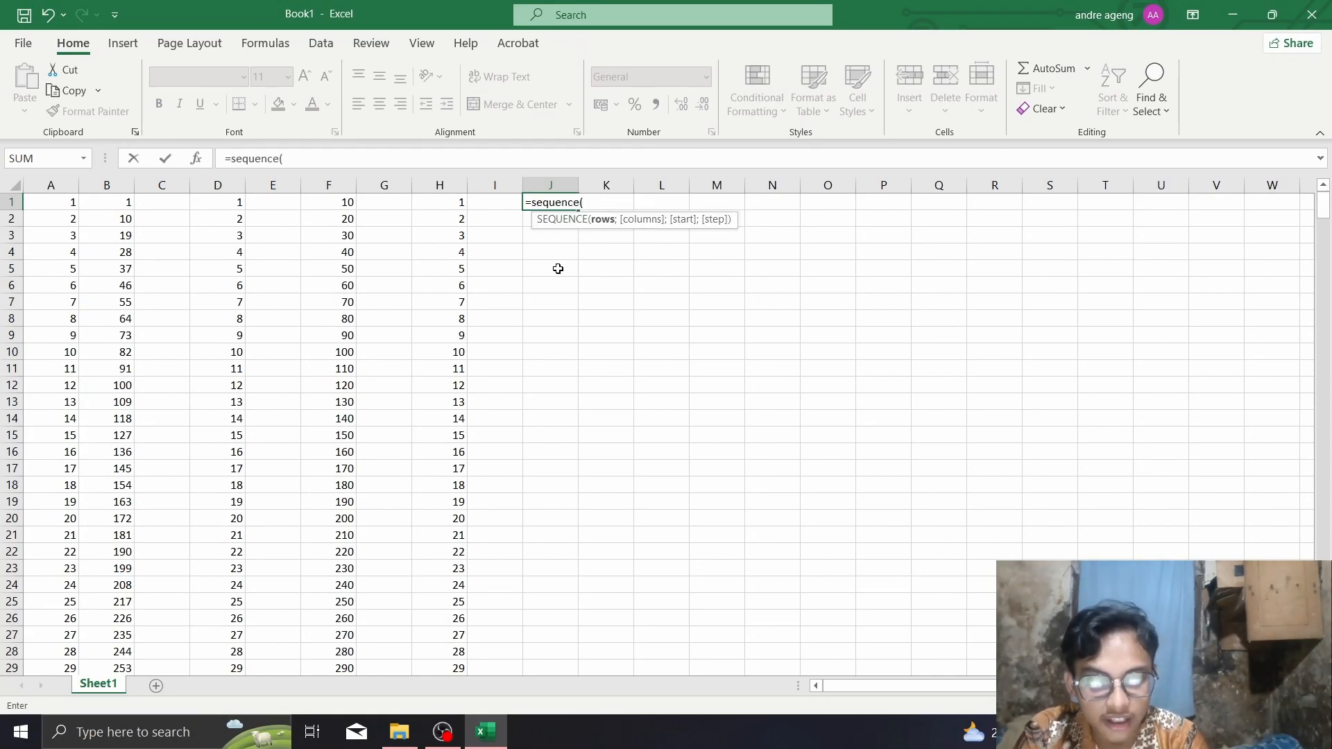
pyautogui.write('500')
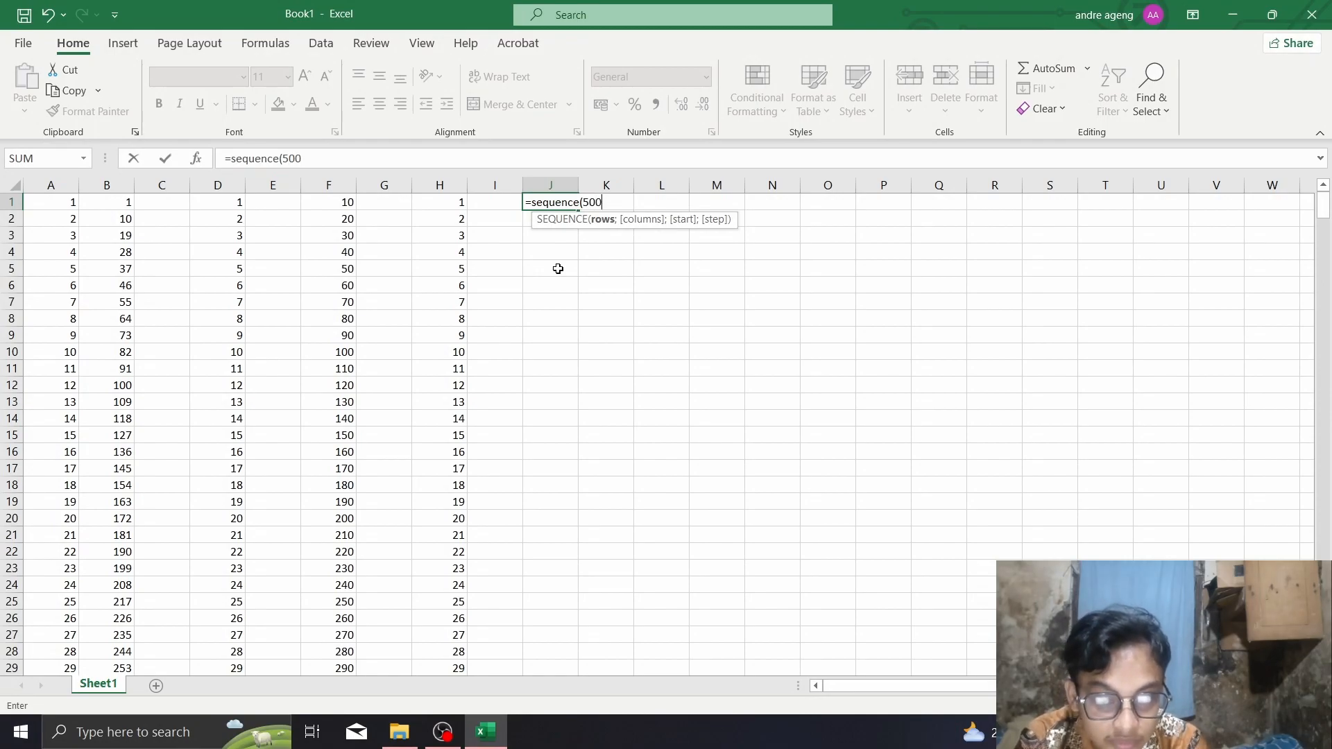
pyautogui.write(';1')
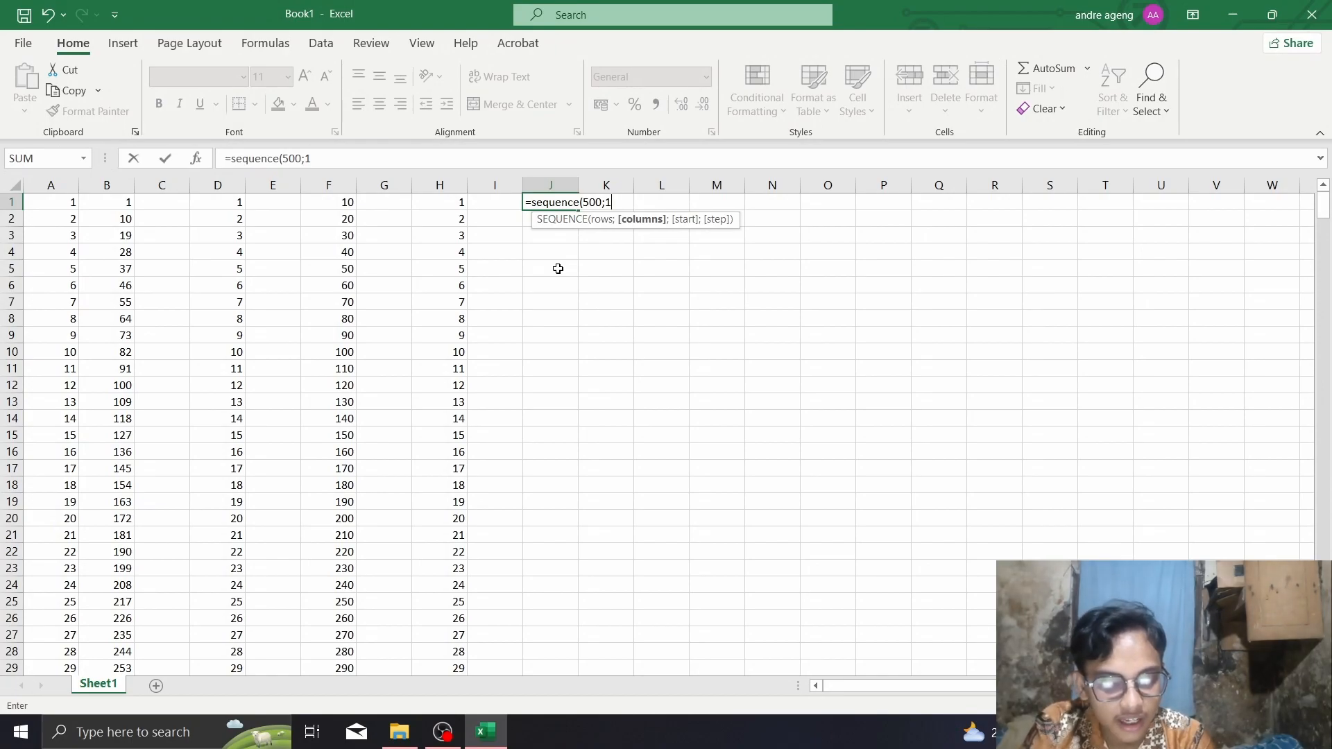
pyautogui.write(';10')
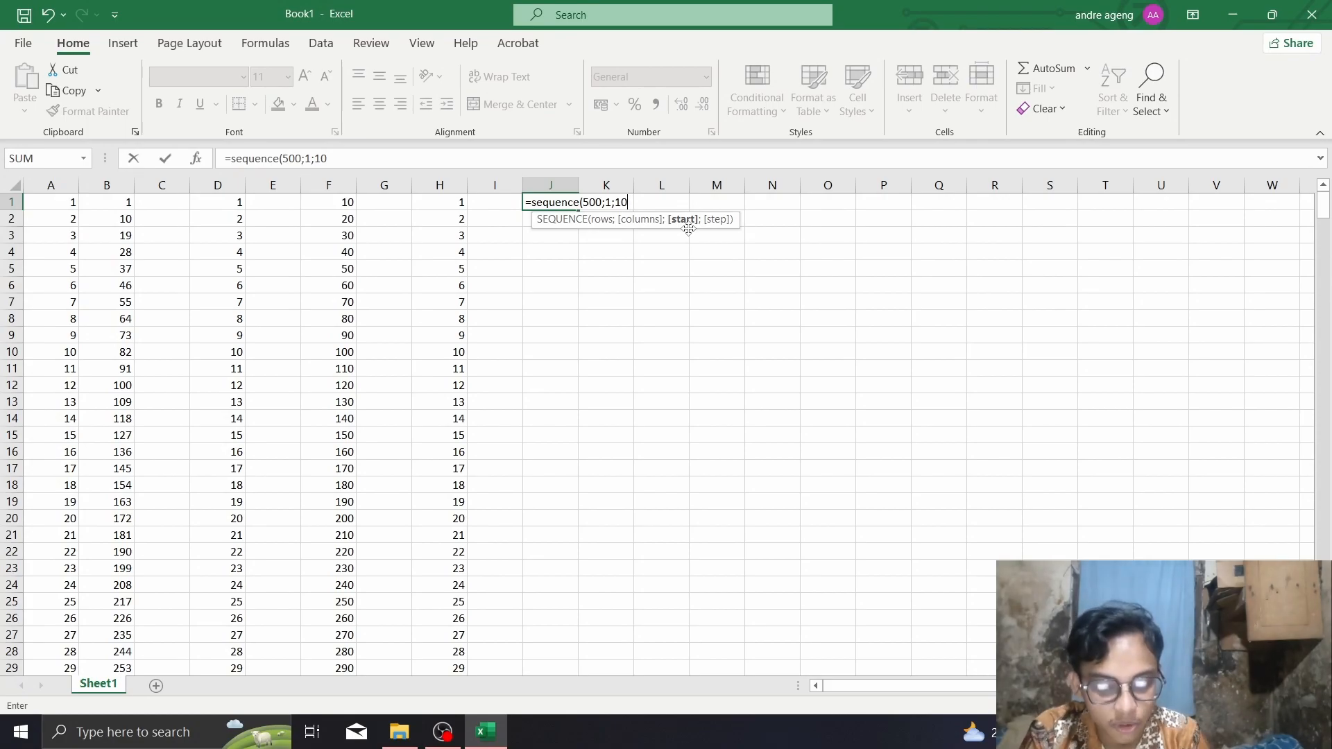
pyautogui.write(';')
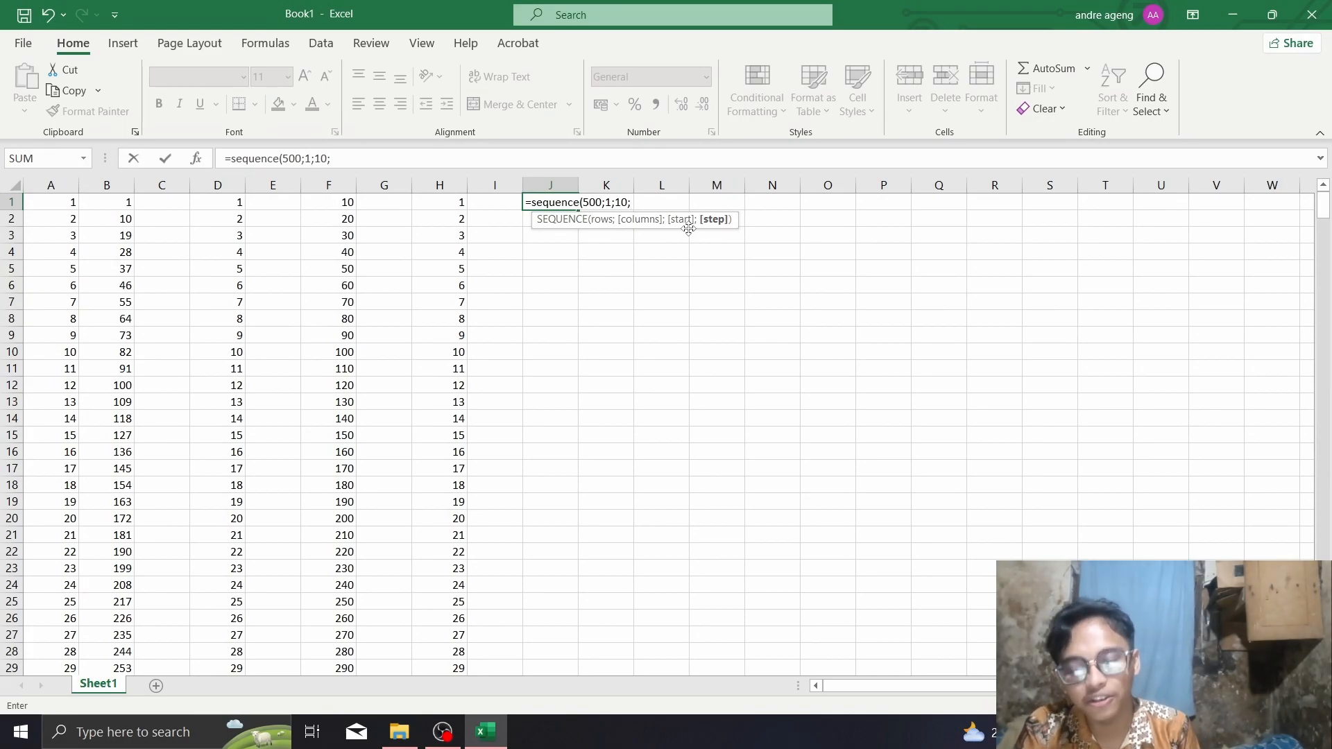
pyautogui.write('20')
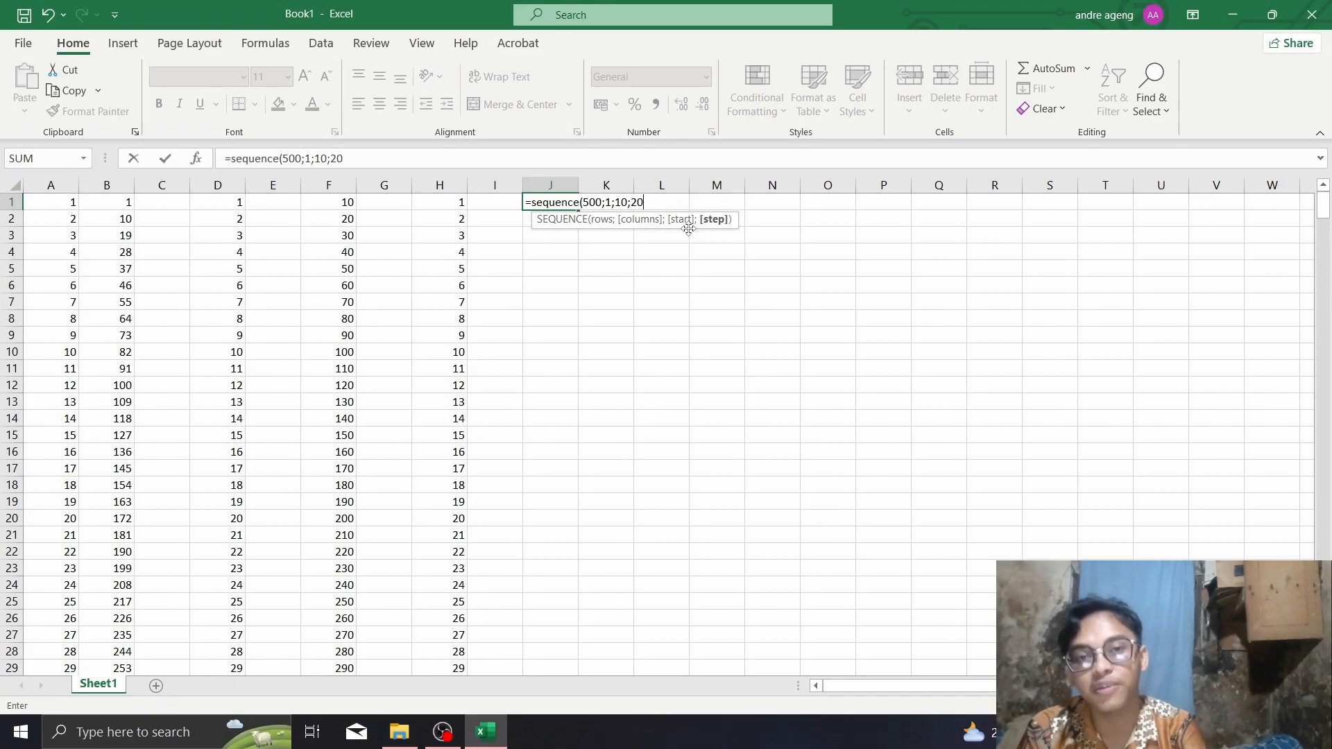
pyautogui.press('Return')
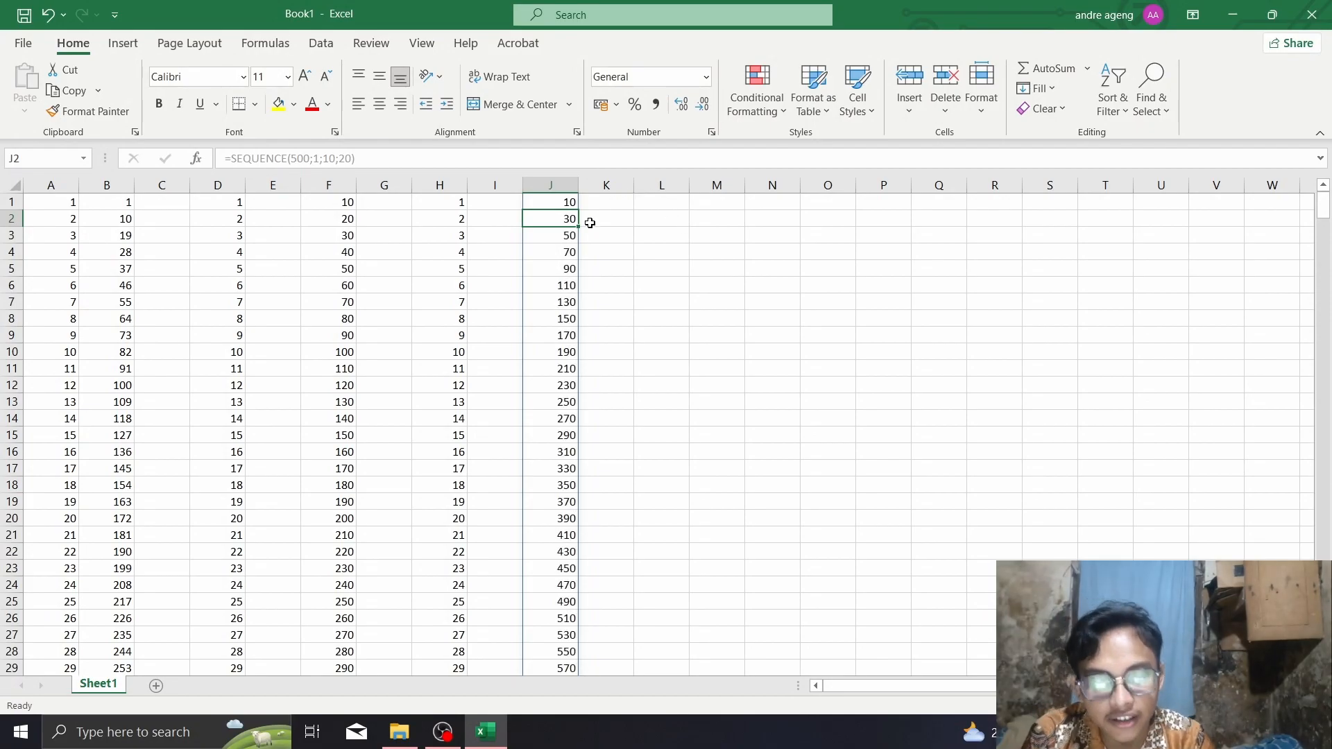
# Examine the formula-generated numbers down column J and return to the first rows of the sheet
pyautogui.click(561, 205)
pyautogui.click(561, 219)
pyautogui.click(563, 235)
pyautogui.click(565, 268)
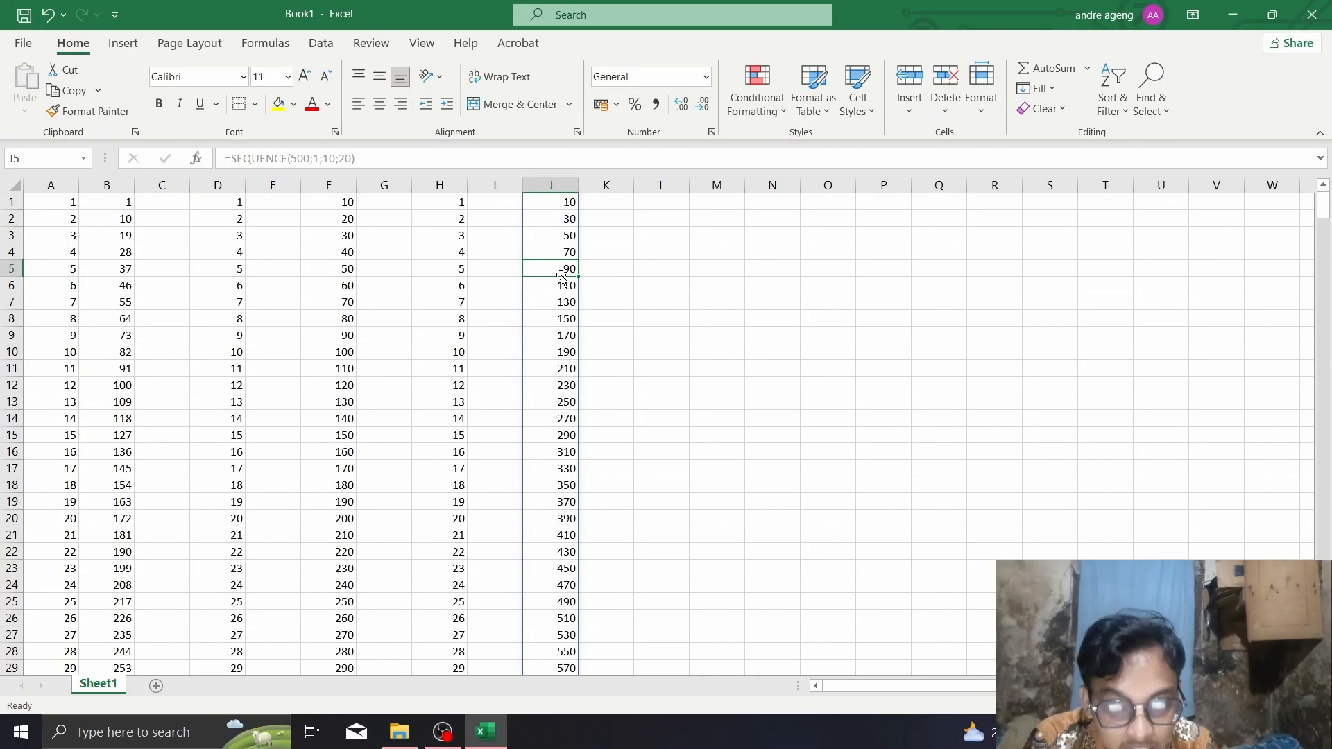
pyautogui.click(565, 288)
pyautogui.scroll(-20, 555, 380)
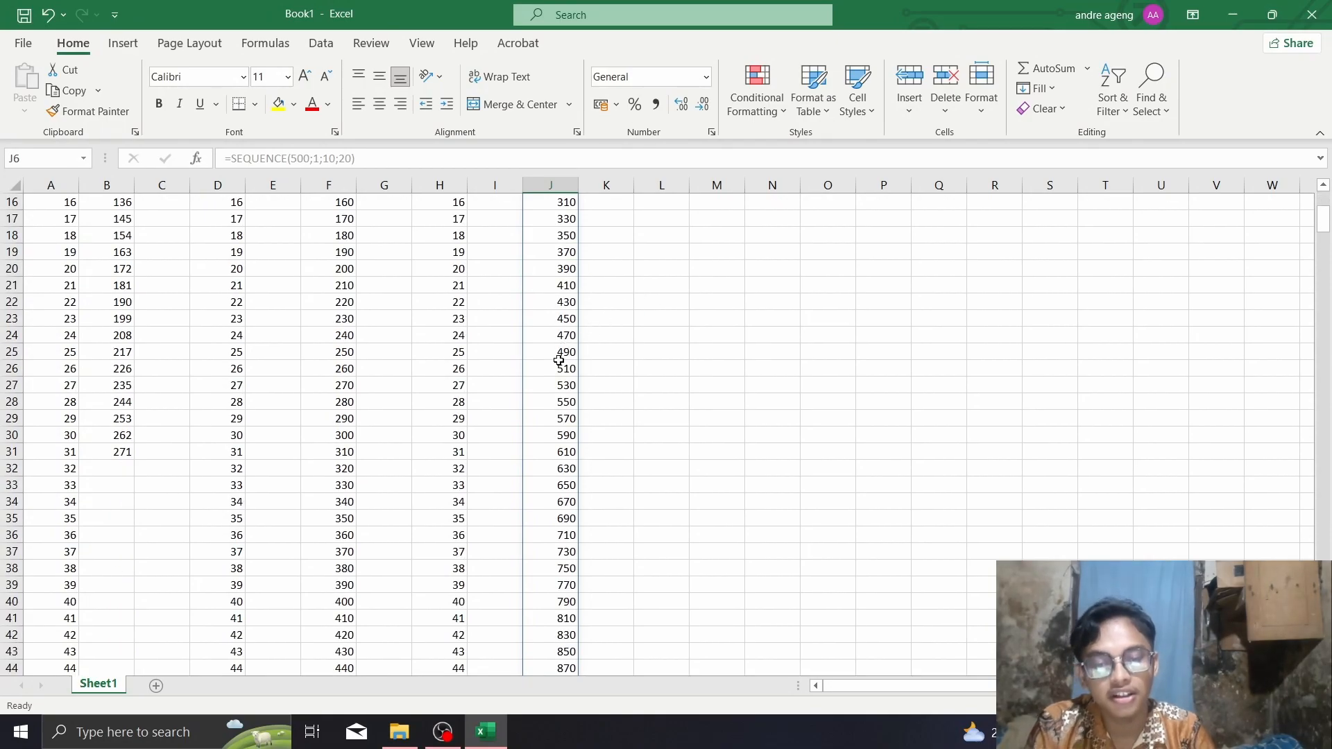
pyautogui.scroll(-20, 564, 444)
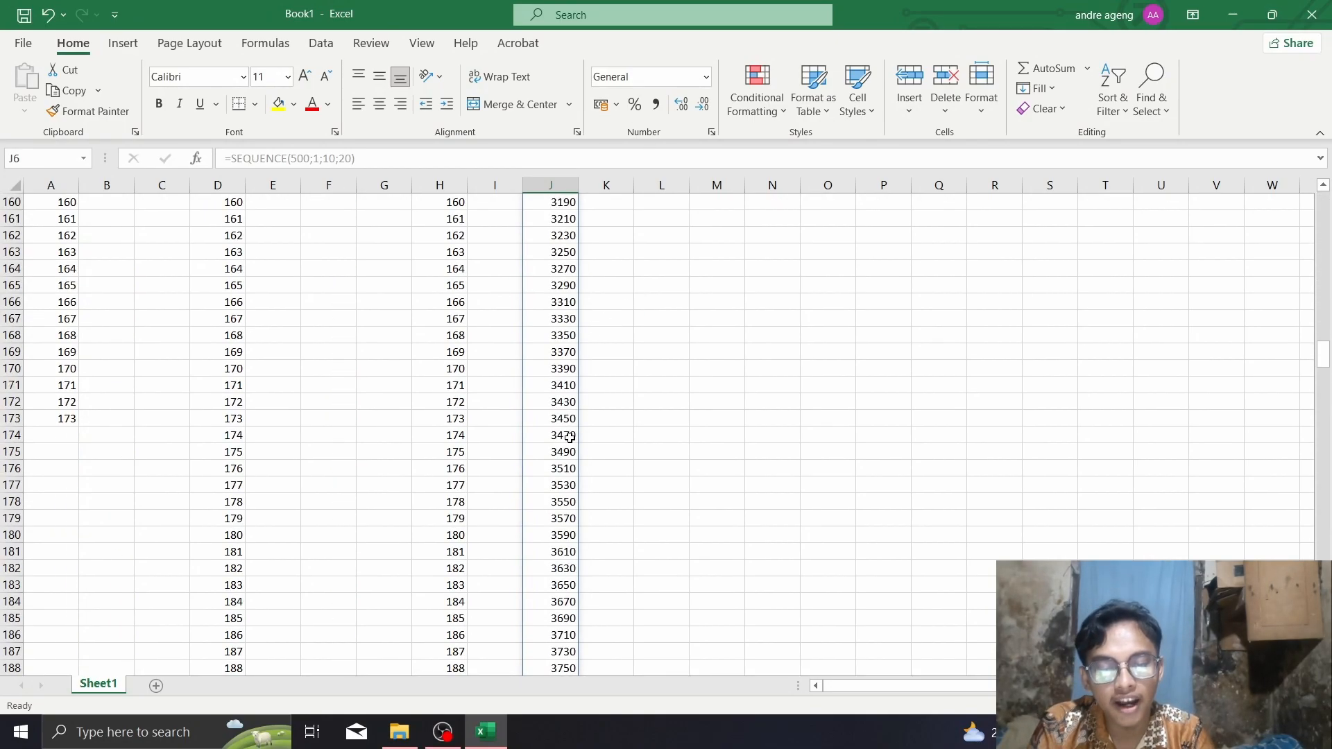
pyautogui.scroll(-20, 581, 455)
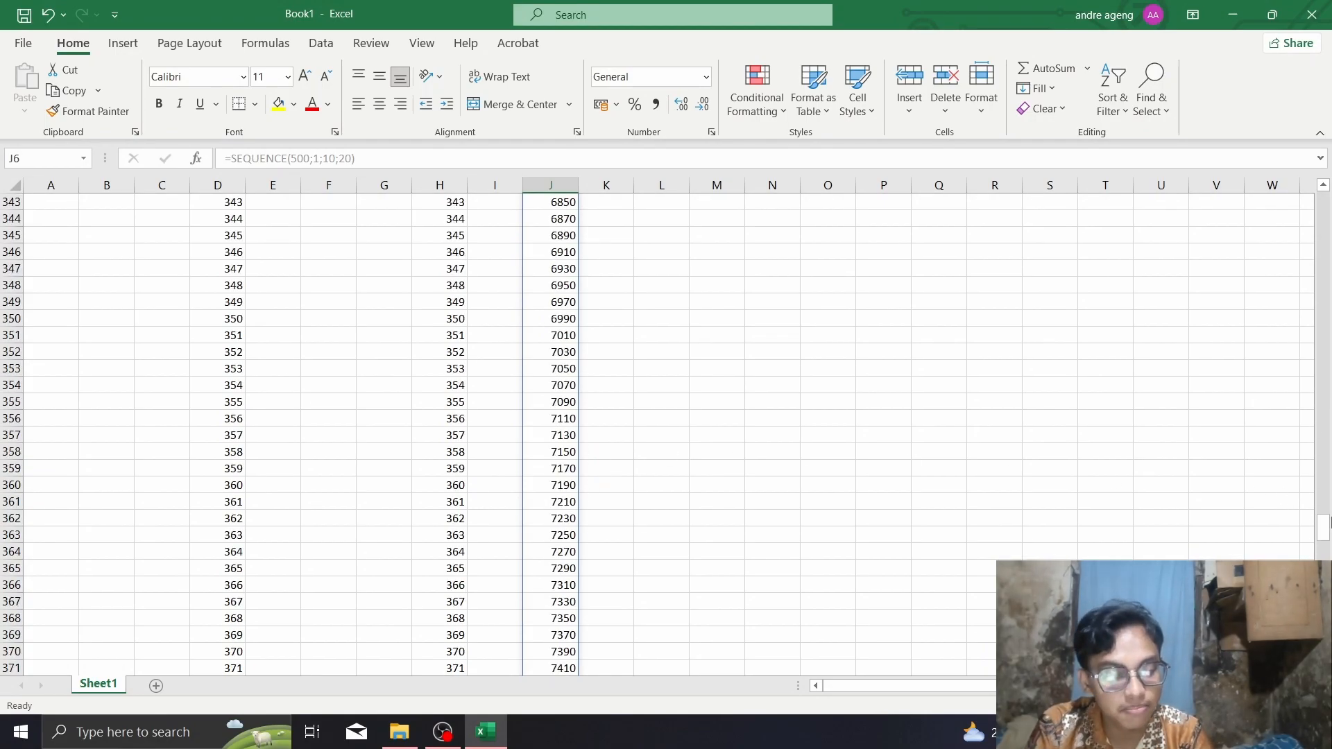
pyautogui.moveTo(1324, 527); pyautogui.dragTo(1280, 247)
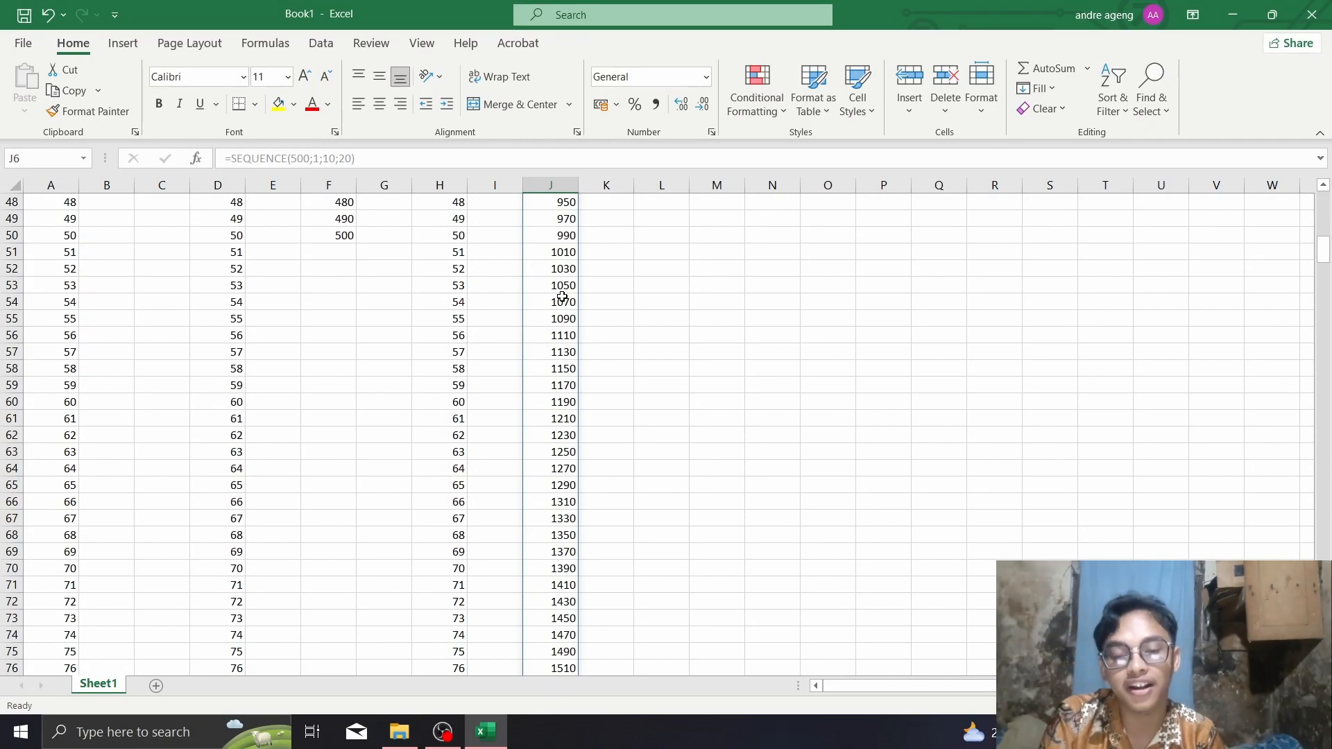
pyautogui.scroll(-9, 628, 432)
pyautogui.scroll(-1, 628, 432)
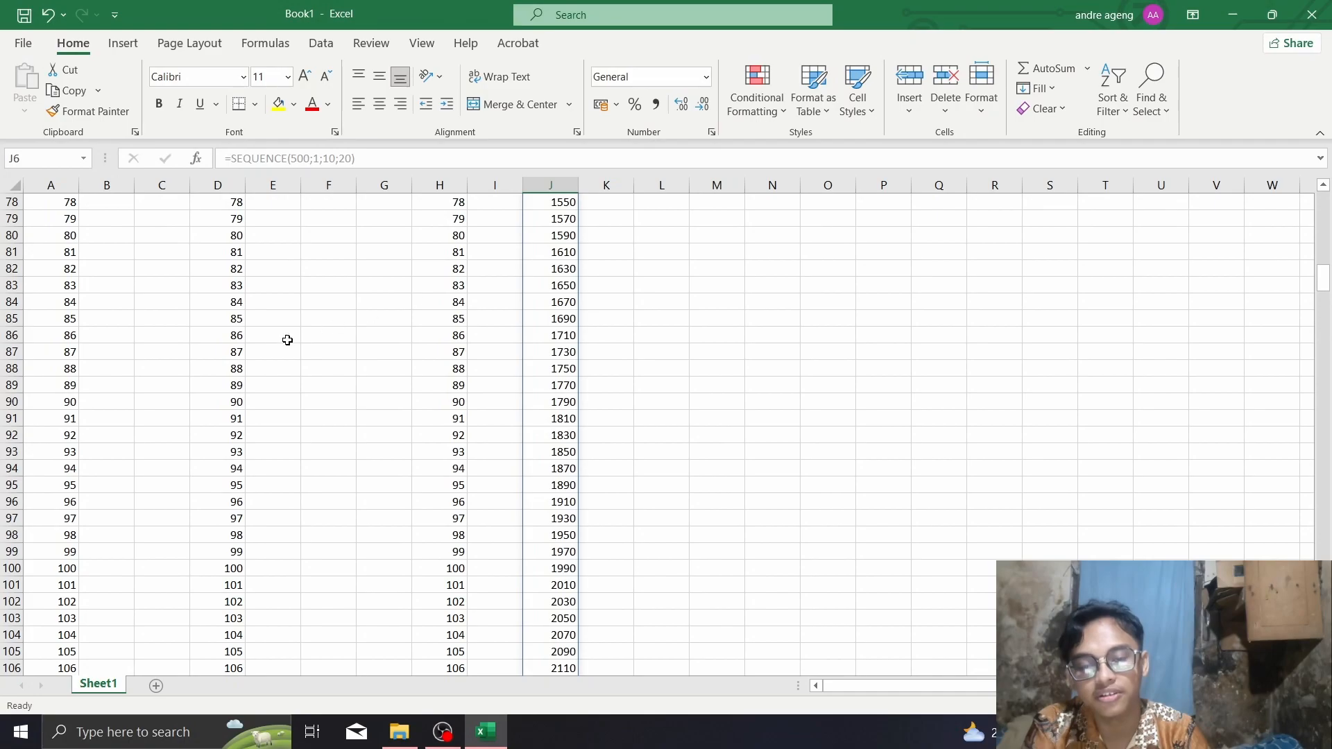
pyautogui.scroll(2, 659, 347)
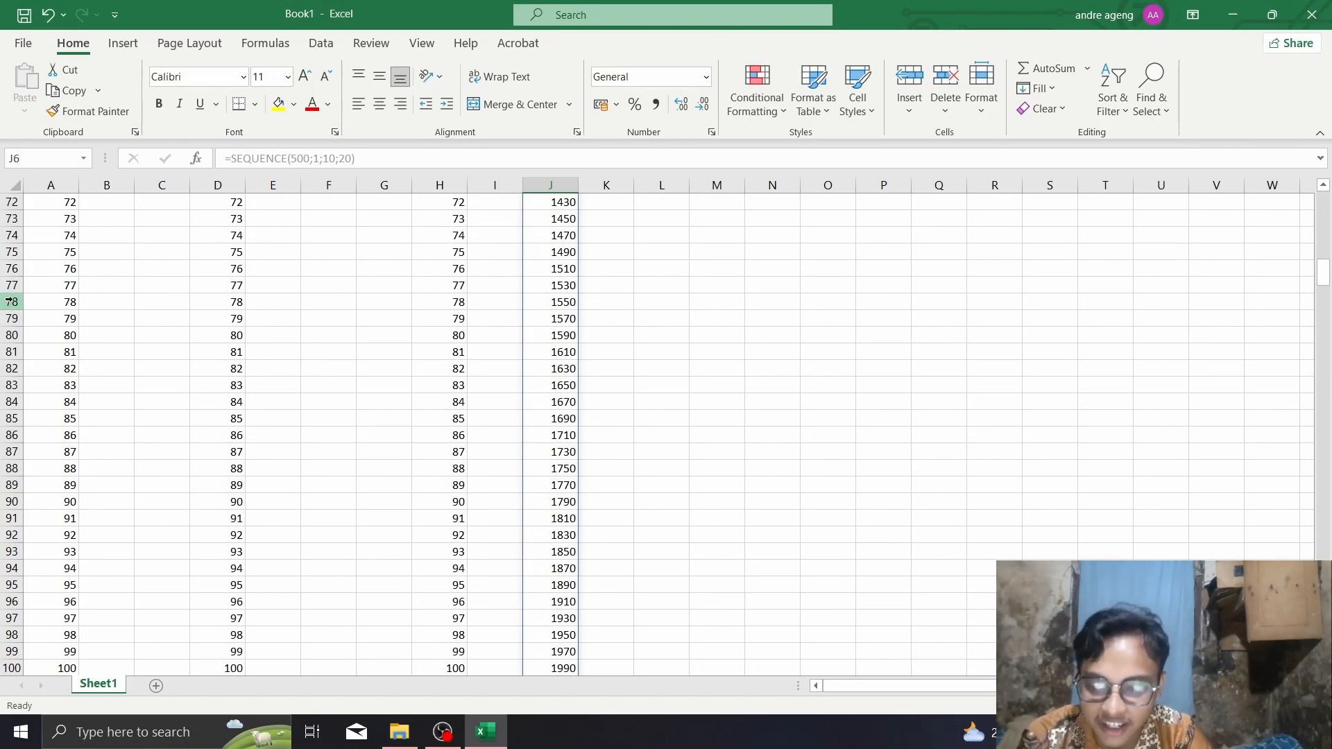
pyautogui.moveTo(1323, 276); pyautogui.dragTo(1302, 149)
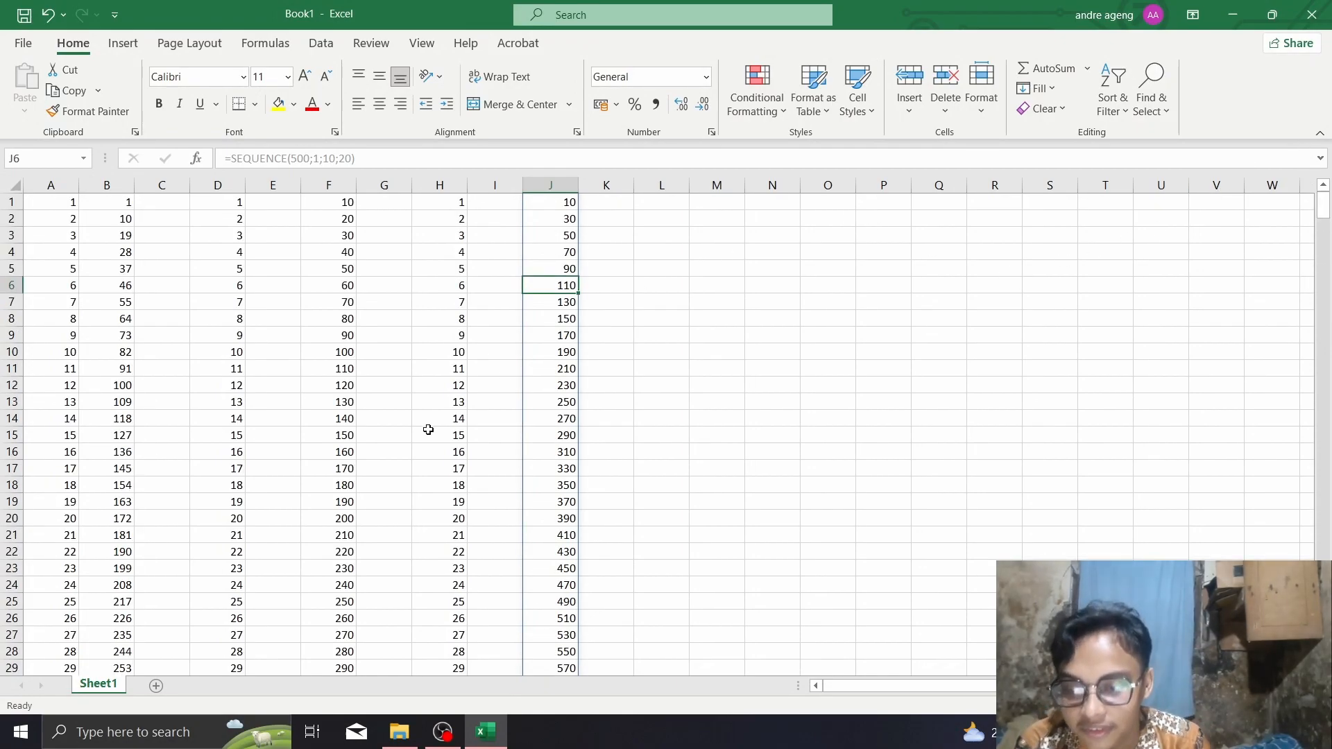
# Insert a new row above row 9 and compare the numbering around it in the filled column F and the SEQUENCE columns H and J
pyautogui.rightClick(11, 336)
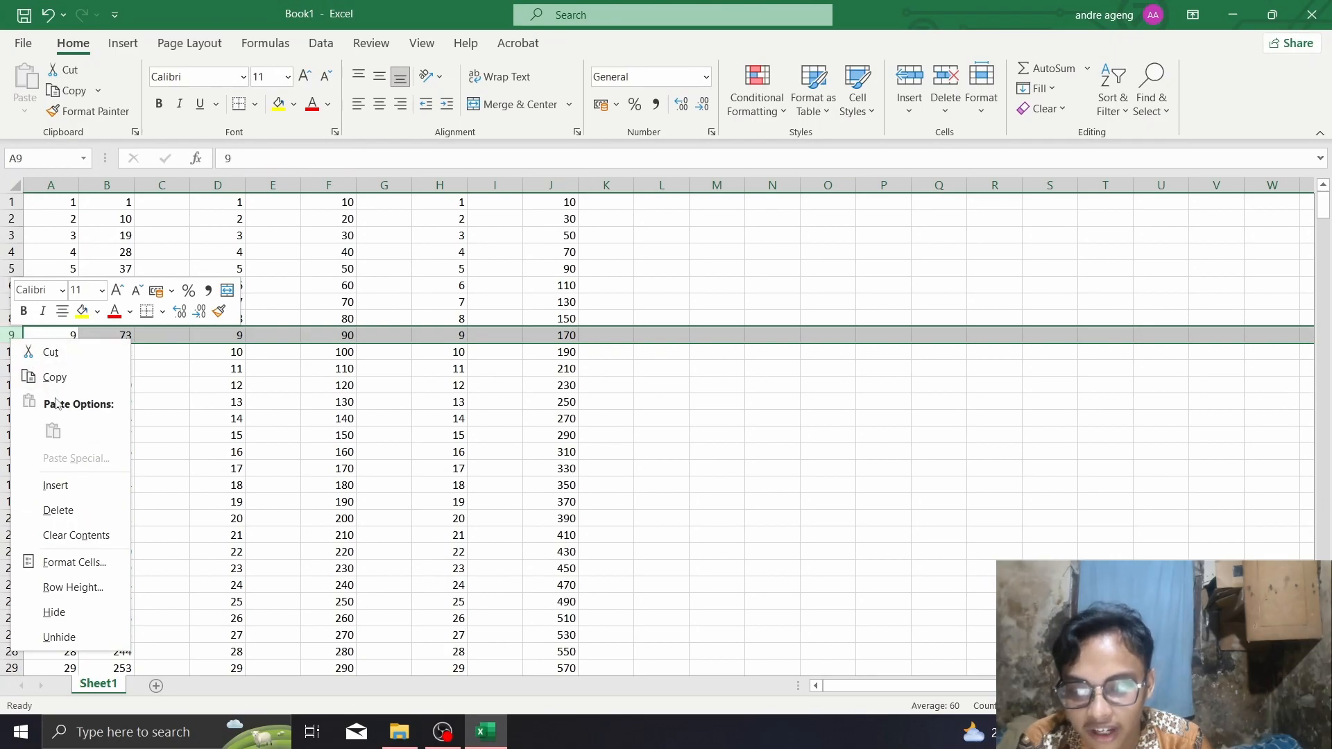
pyautogui.click(73, 485)
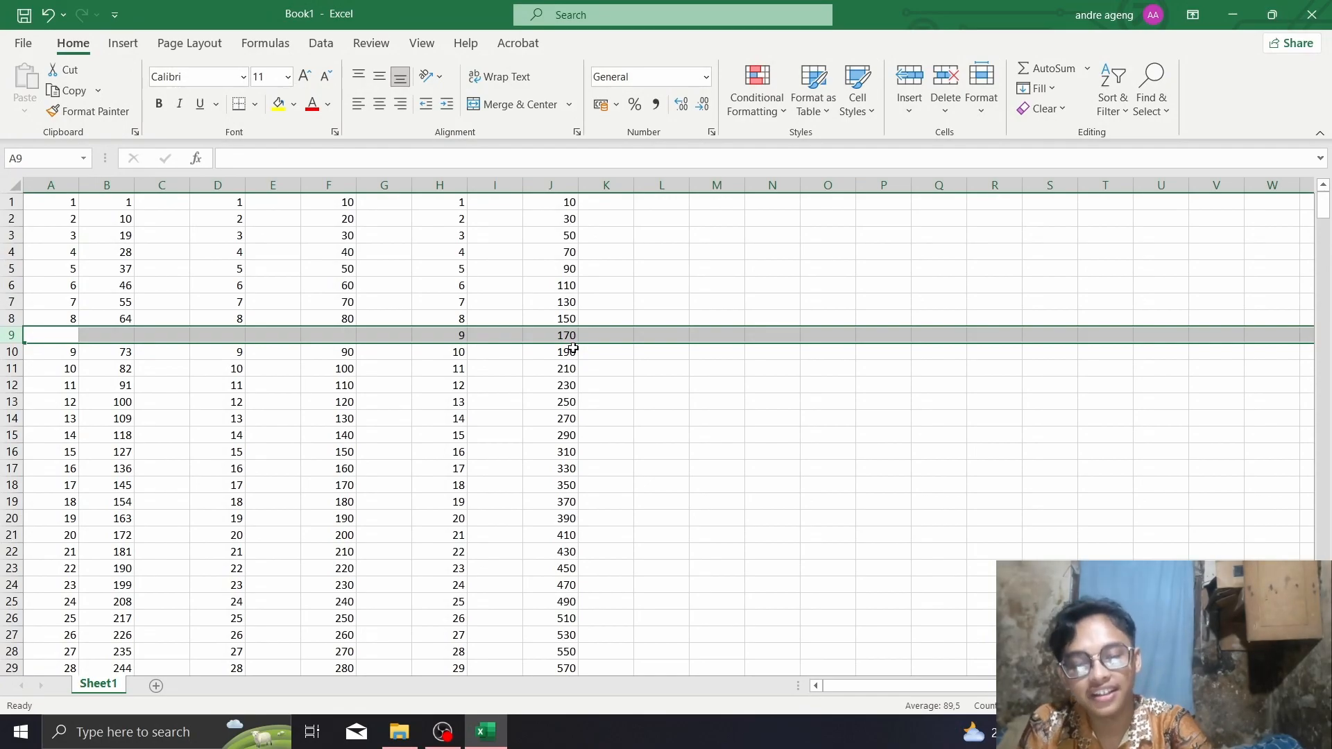
pyautogui.click(565, 382)
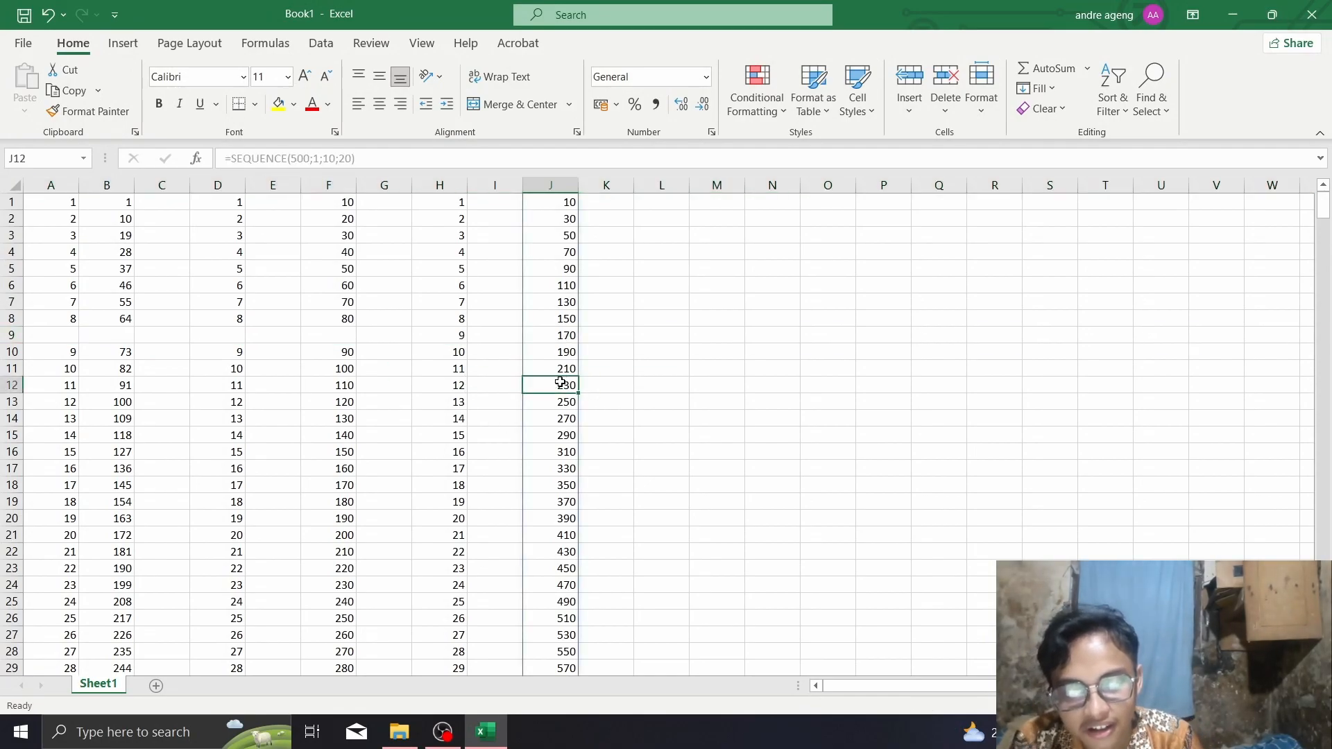
pyautogui.click(343, 363)
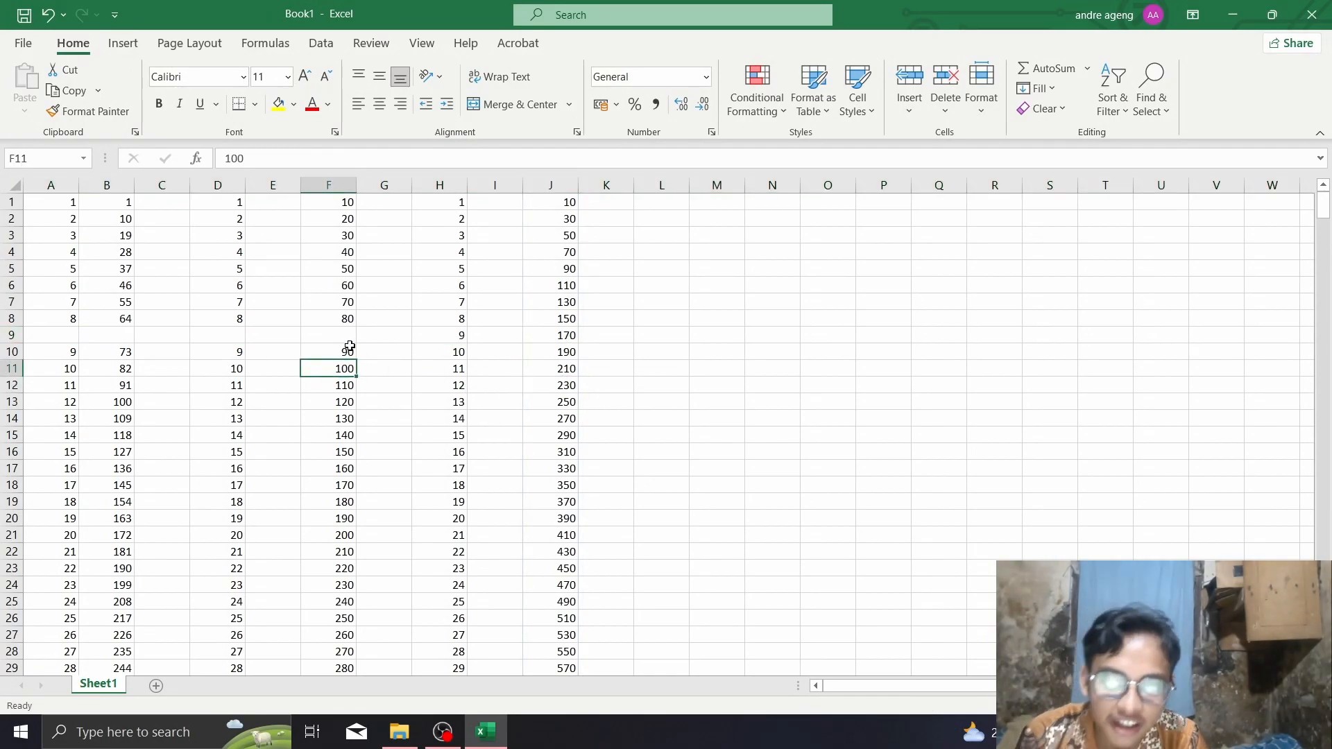
pyautogui.scroll(-3, 347, 368)
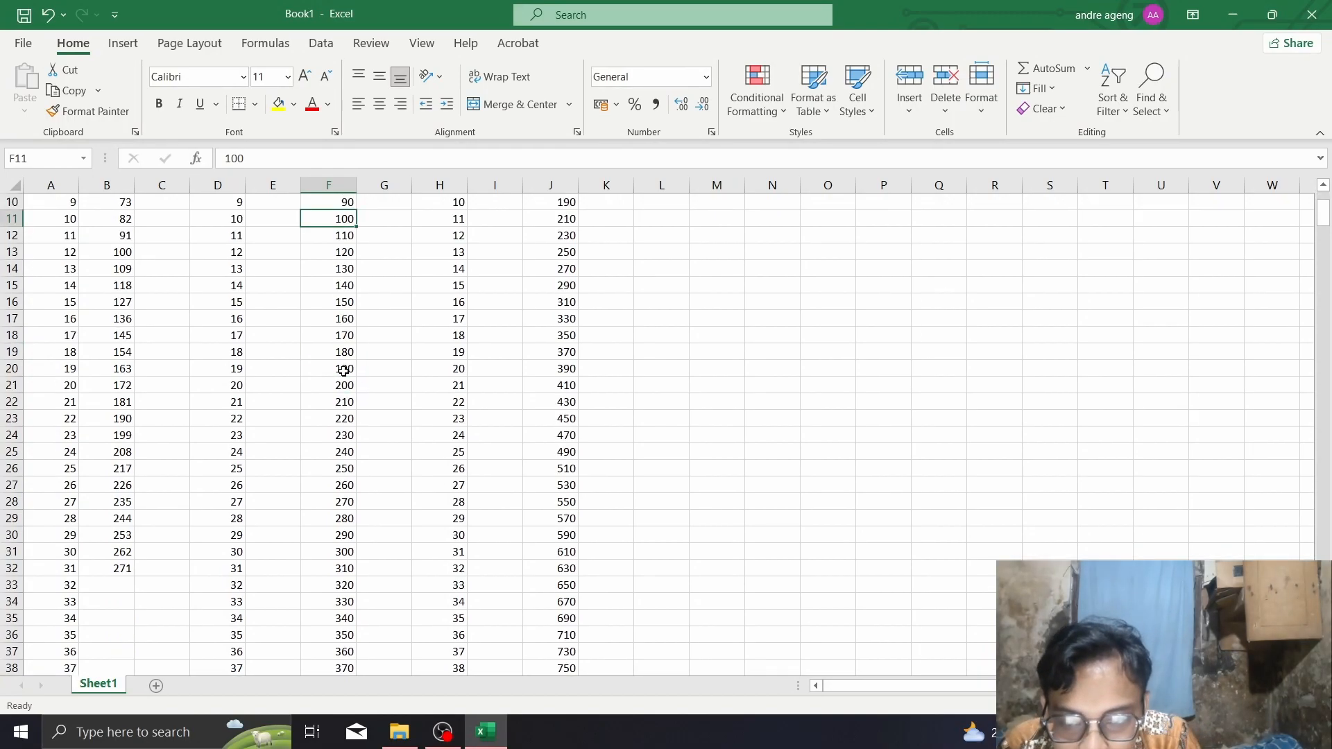
pyautogui.scroll(3, 181, 363)
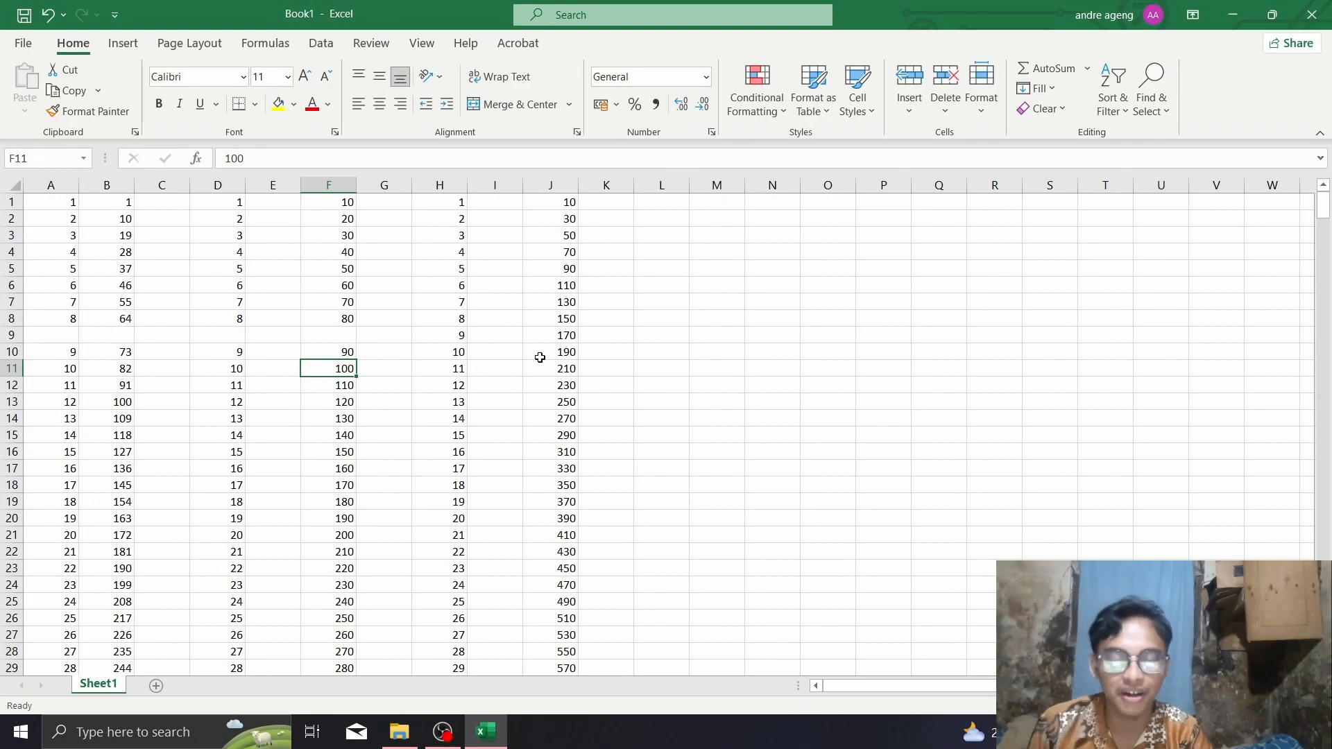
pyautogui.click(459, 337)
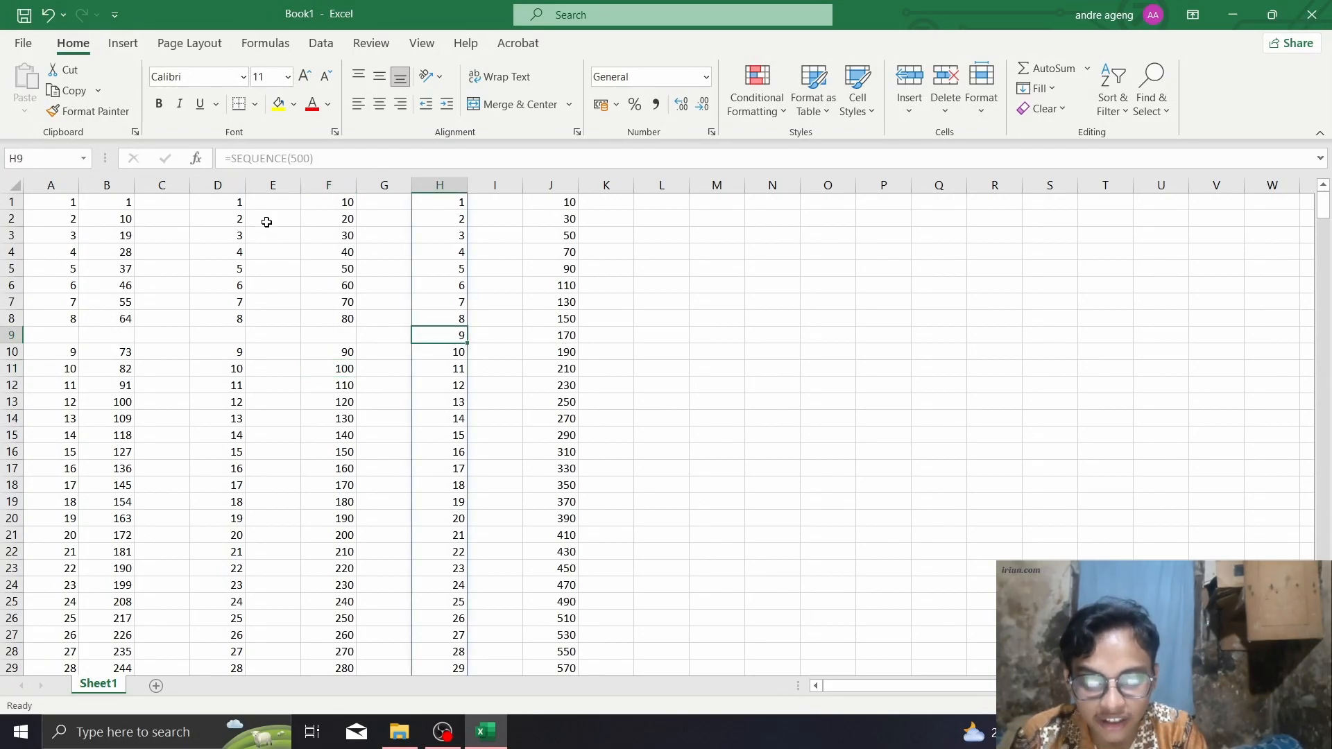
pyautogui.click(560, 335)
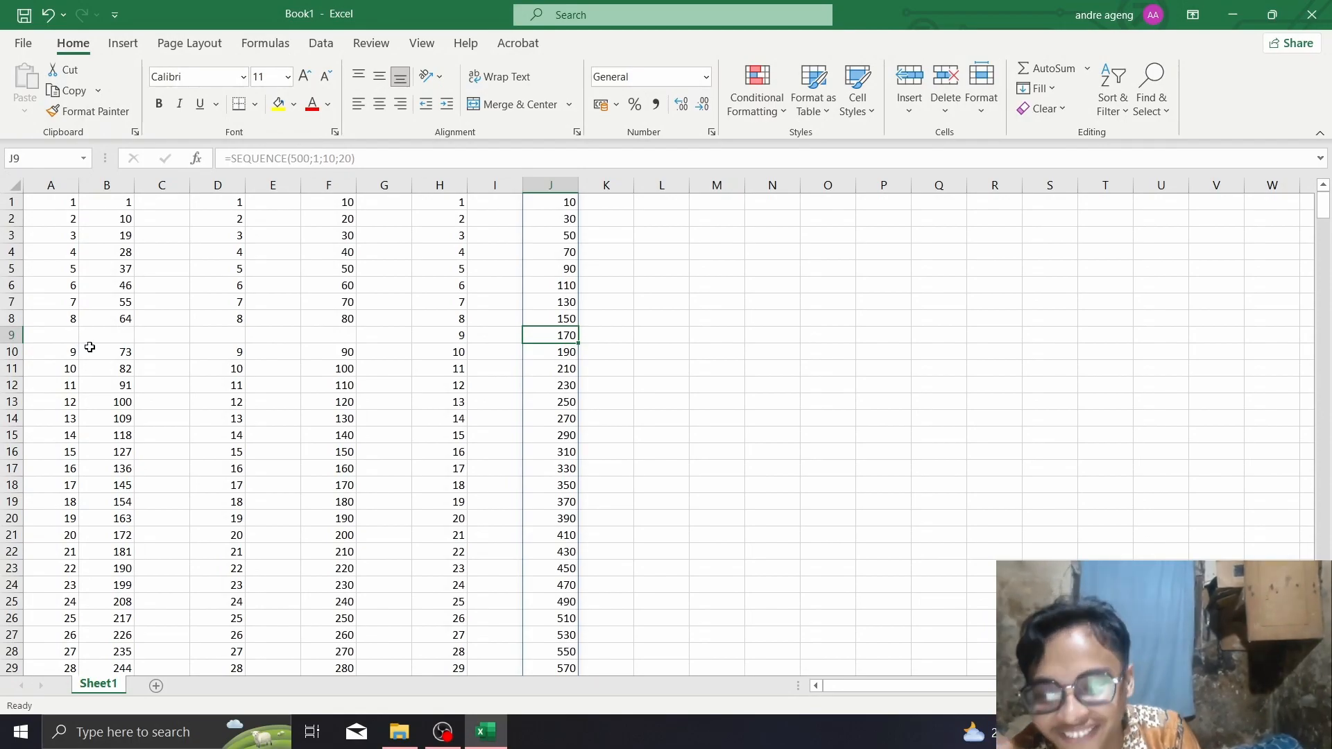
# Try renumbering column A across the inserted row by extending the A7:A8 pattern down to row 26, and undo the fill
pyautogui.click(61, 319)
pyautogui.click(62, 302)
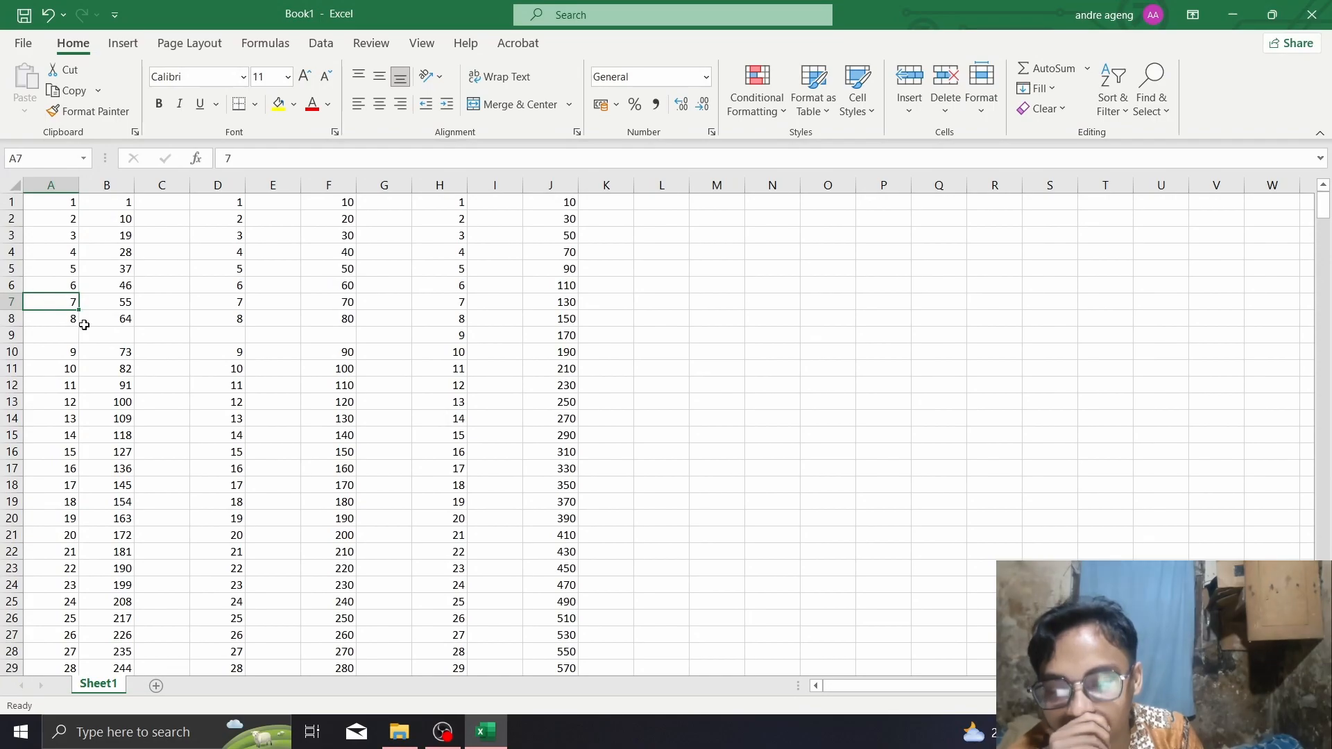
pyautogui.click(62, 323)
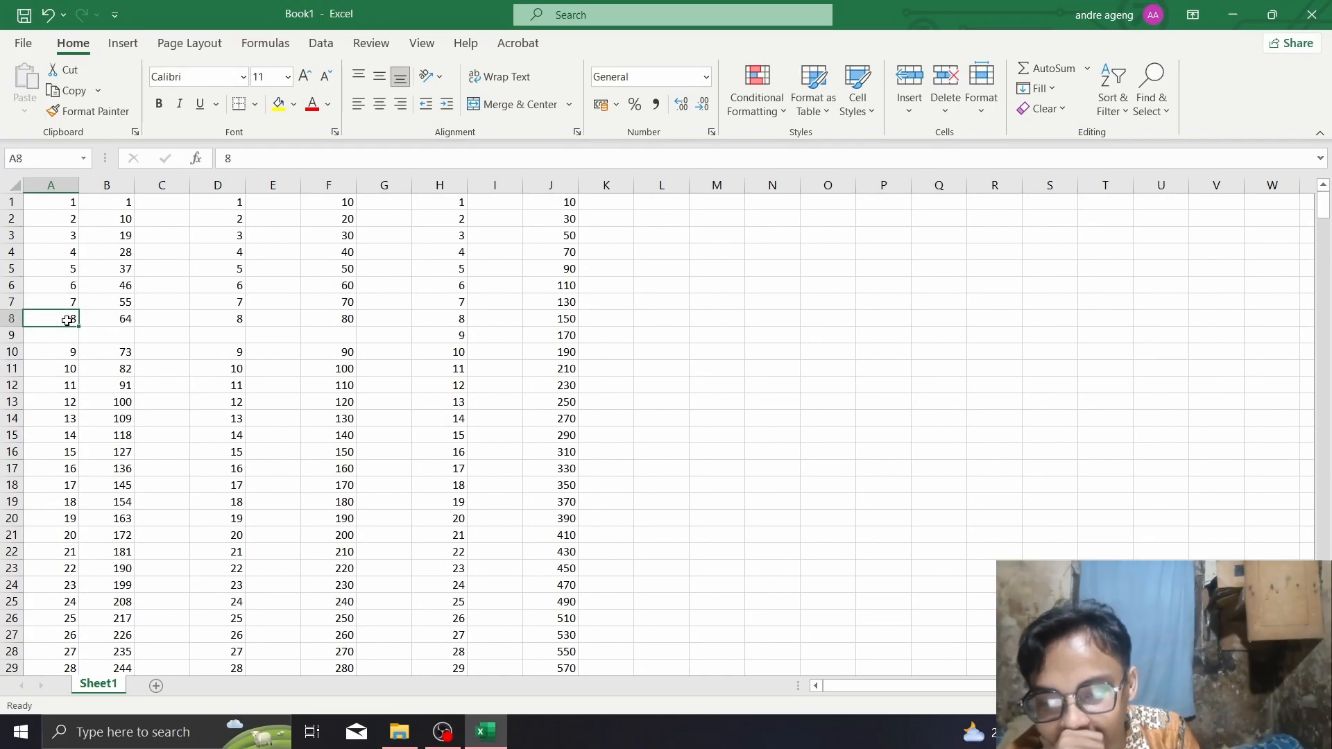
pyautogui.moveTo(51, 302); pyautogui.dragTo(81, 624)
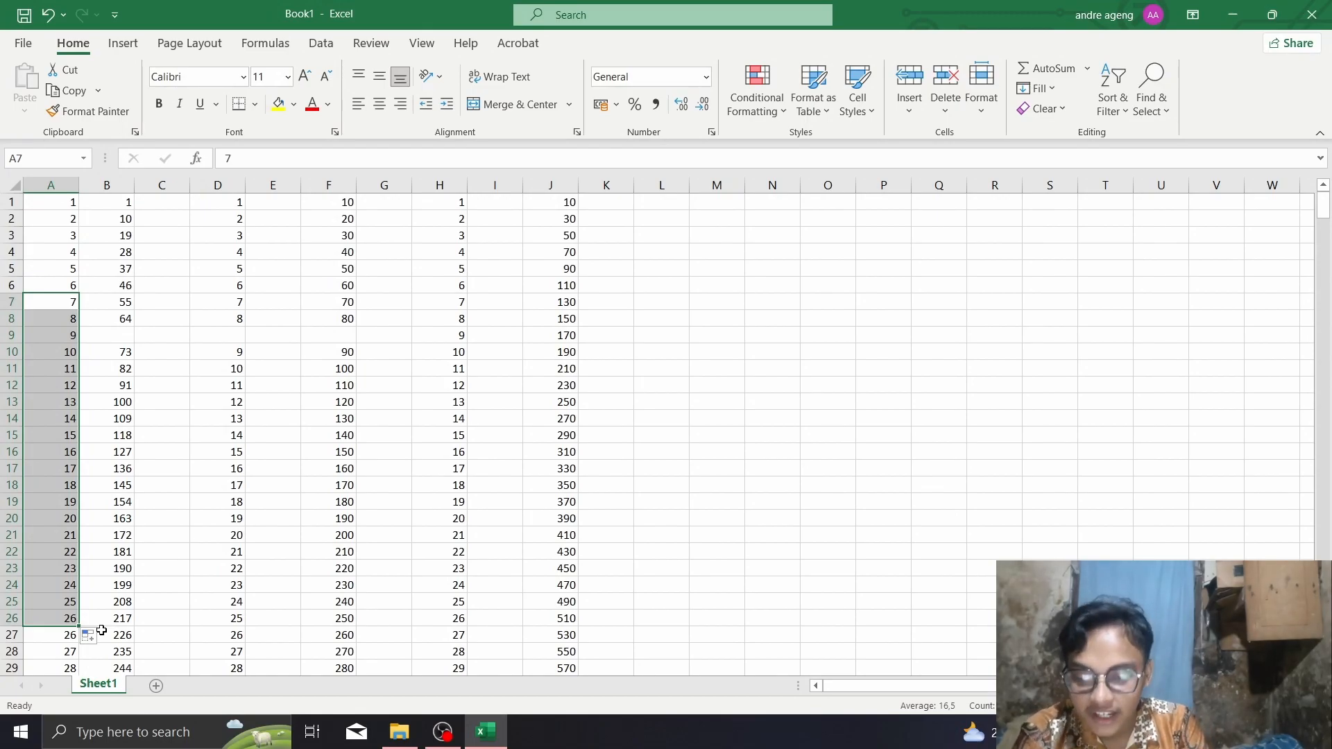
pyautogui.click(47, 14)
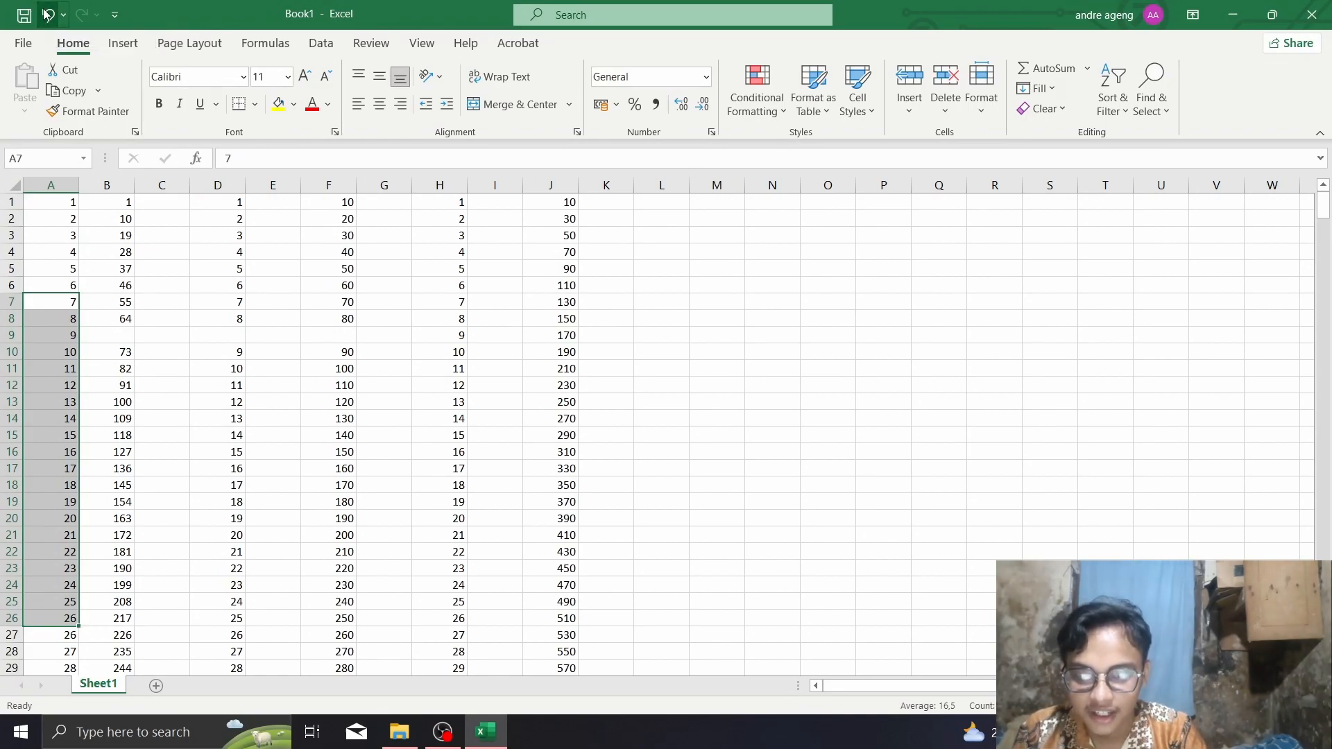
# Try renumbering column D by extending the D7:D8 pattern down to row 19, and undo the fill
pyautogui.click(225, 319)
pyautogui.moveTo(234, 303); pyautogui.dragTo(249, 509)
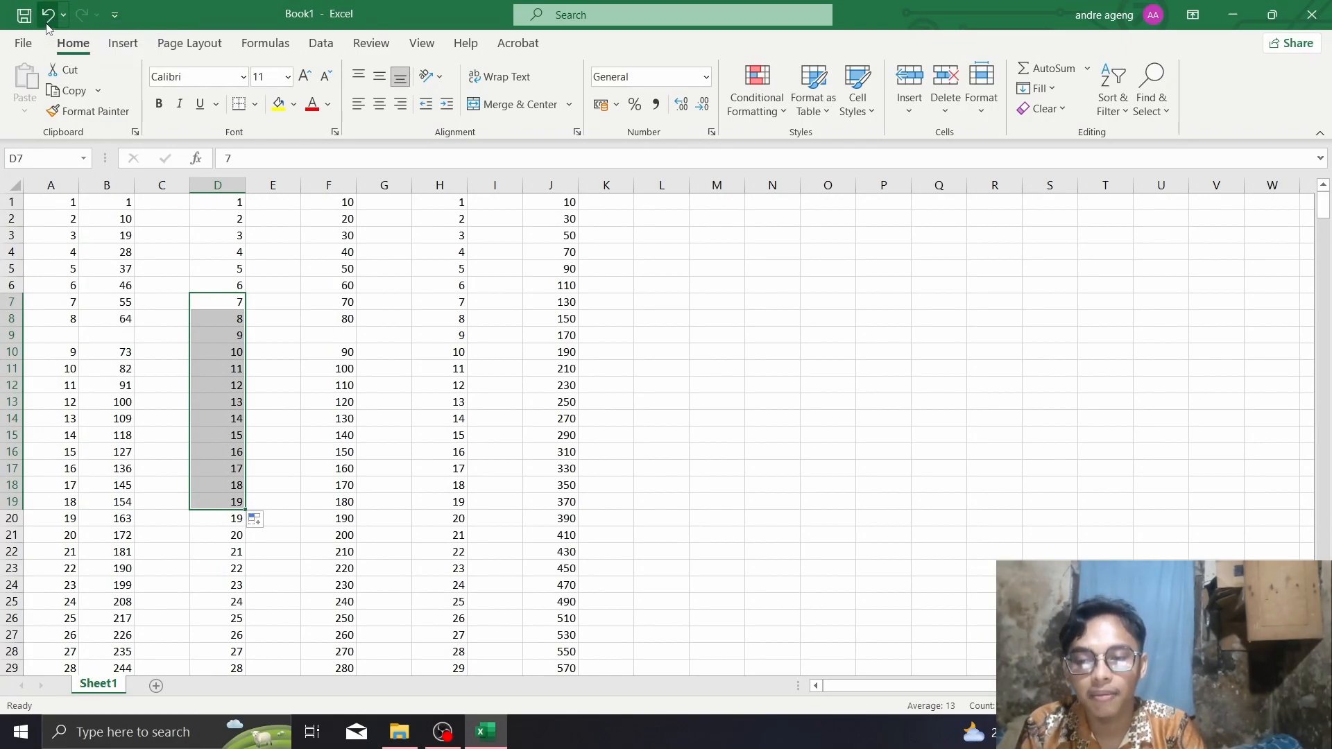
pyautogui.click(48, 27)
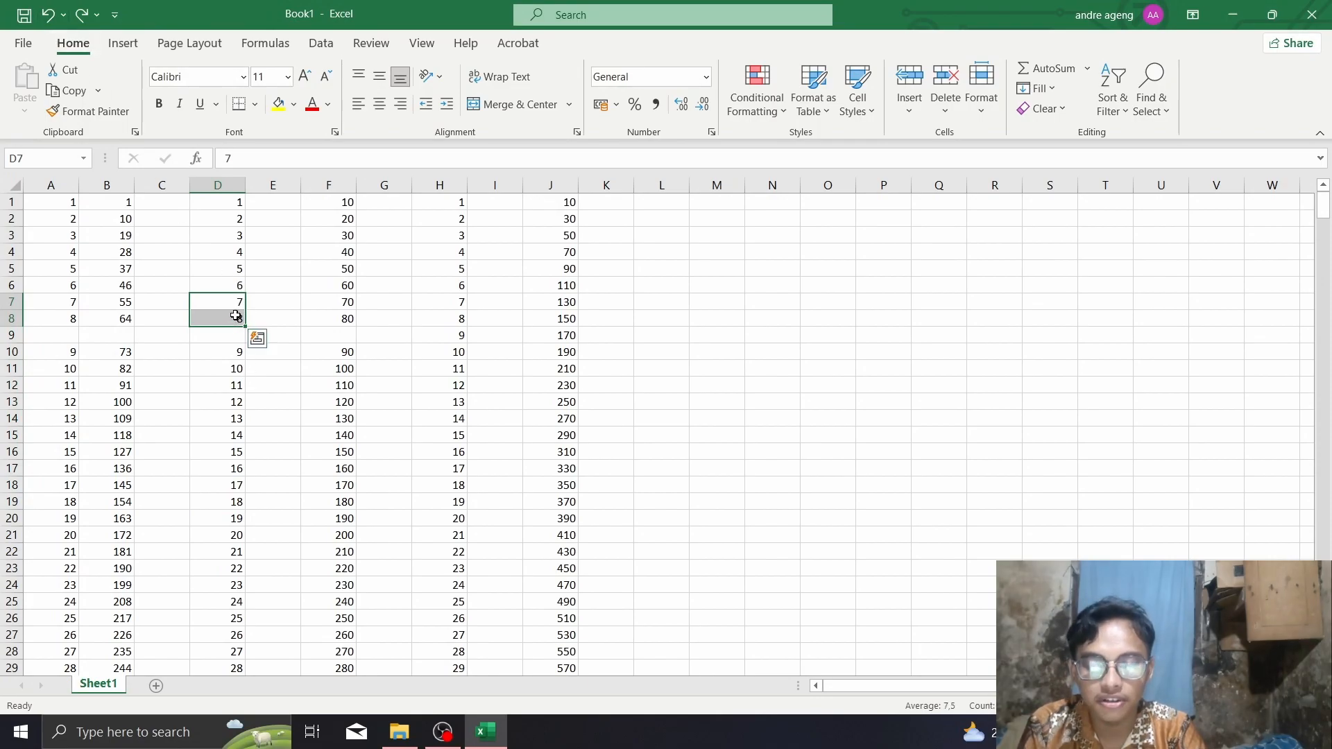
pyautogui.moveTo(235, 332); pyautogui.dragTo(239, 690)
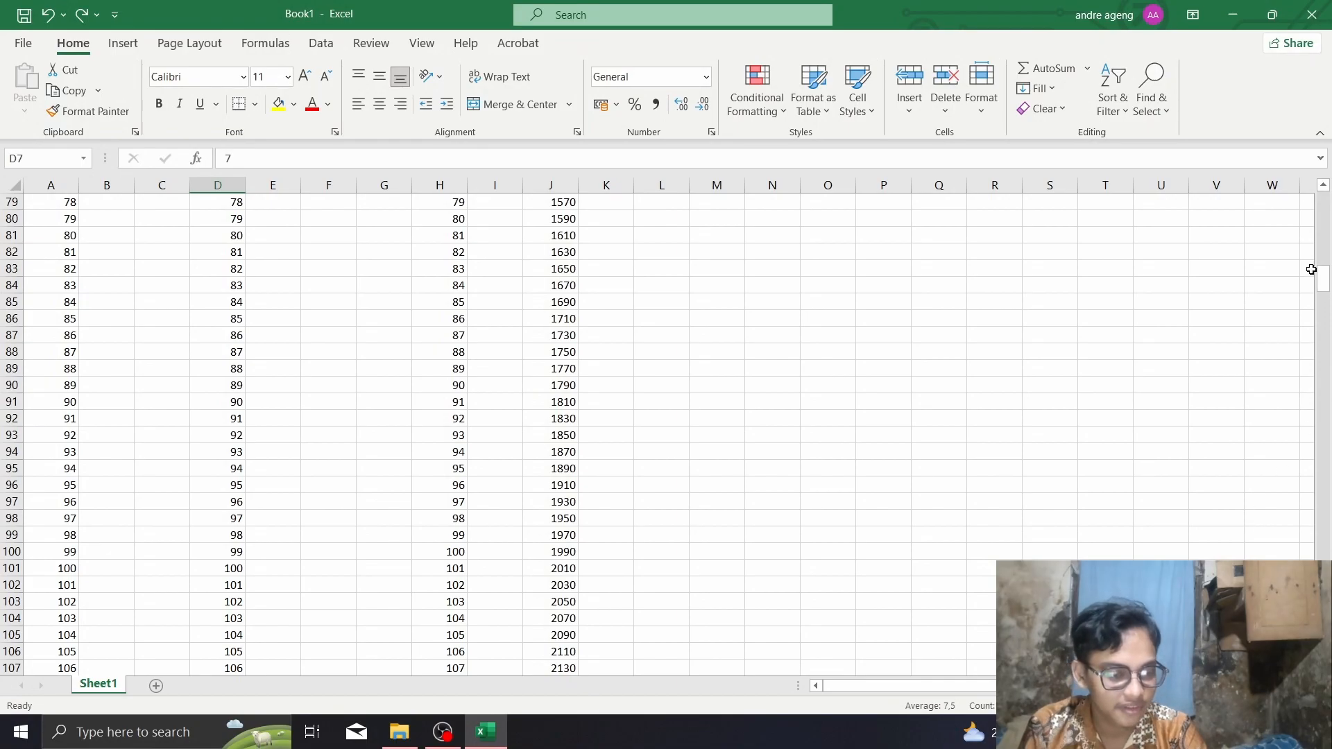
pyautogui.moveTo(1322, 281); pyautogui.dragTo(1323, 321)
pyautogui.moveTo(1323, 514); pyautogui.dragTo(1323, 337)
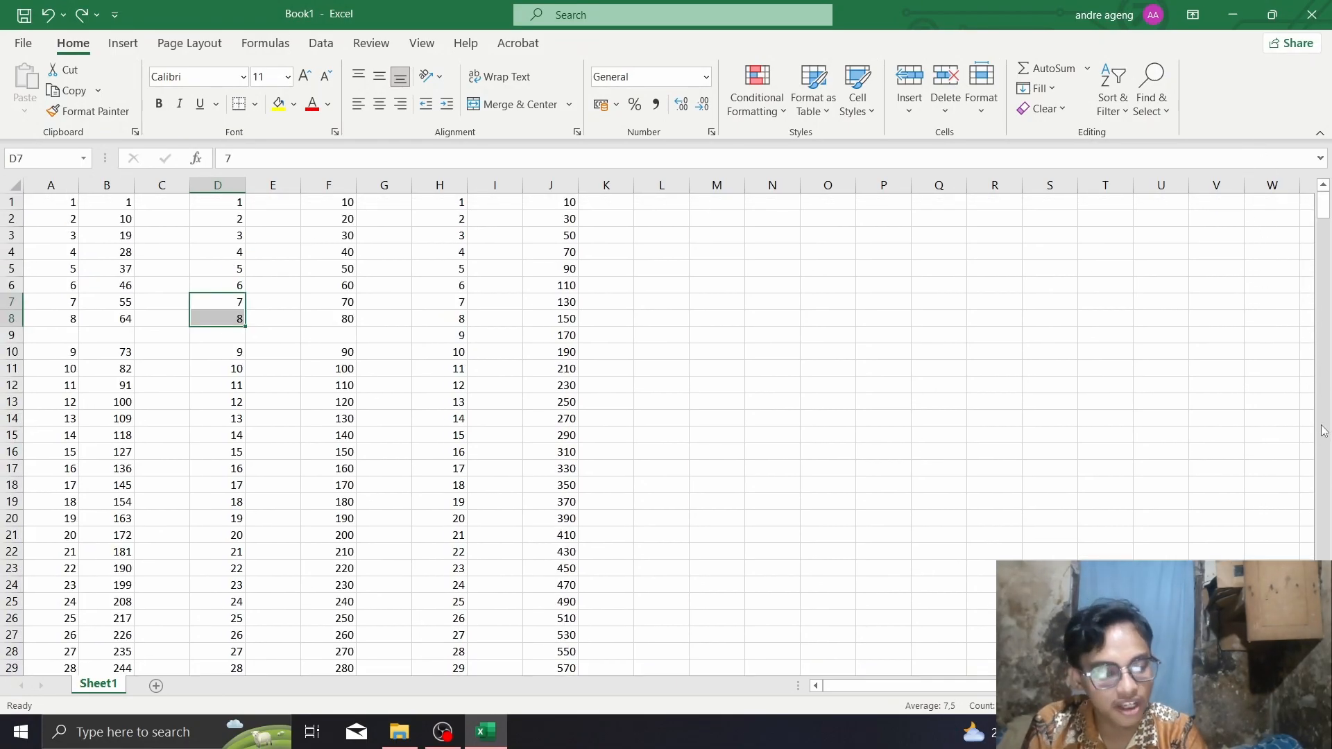